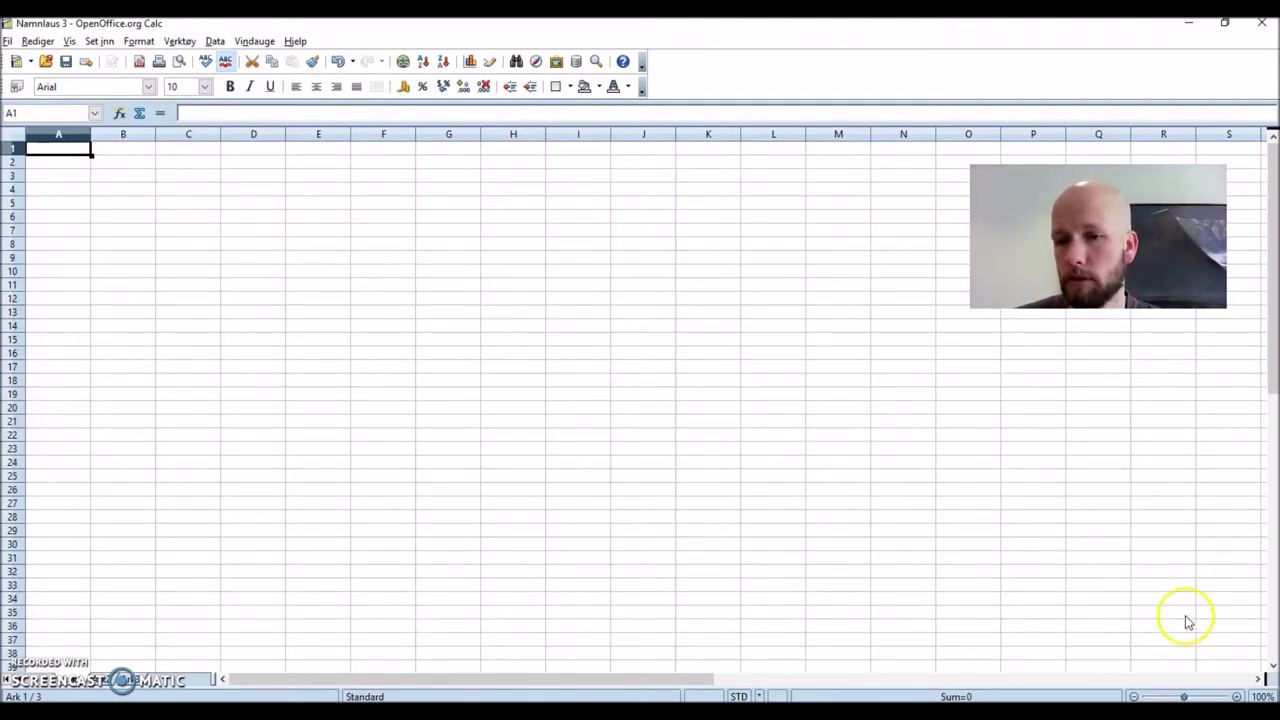
Zoom the empty spreadsheet in to 215%.
{"action": "left_click", "coordinate": [1237, 697]}
{"action": "left_click", "coordinate": [1237, 697]}
{"action": "left_click", "coordinate": [1237, 697]}
{"action": "left_click", "coordinate": [1237, 697]}
{"action": "left_click", "coordinate": [1237, 697]}
{"action": "left_click", "coordinate": [1237, 697]}
{"action": "left_click", "coordinate": [1237, 697]}
{"action": "left_click", "coordinate": [1237, 697]}
{"action": "left_click", "coordinate": [1237, 697]}
{"action": "left_click", "coordinate": [1237, 697]}
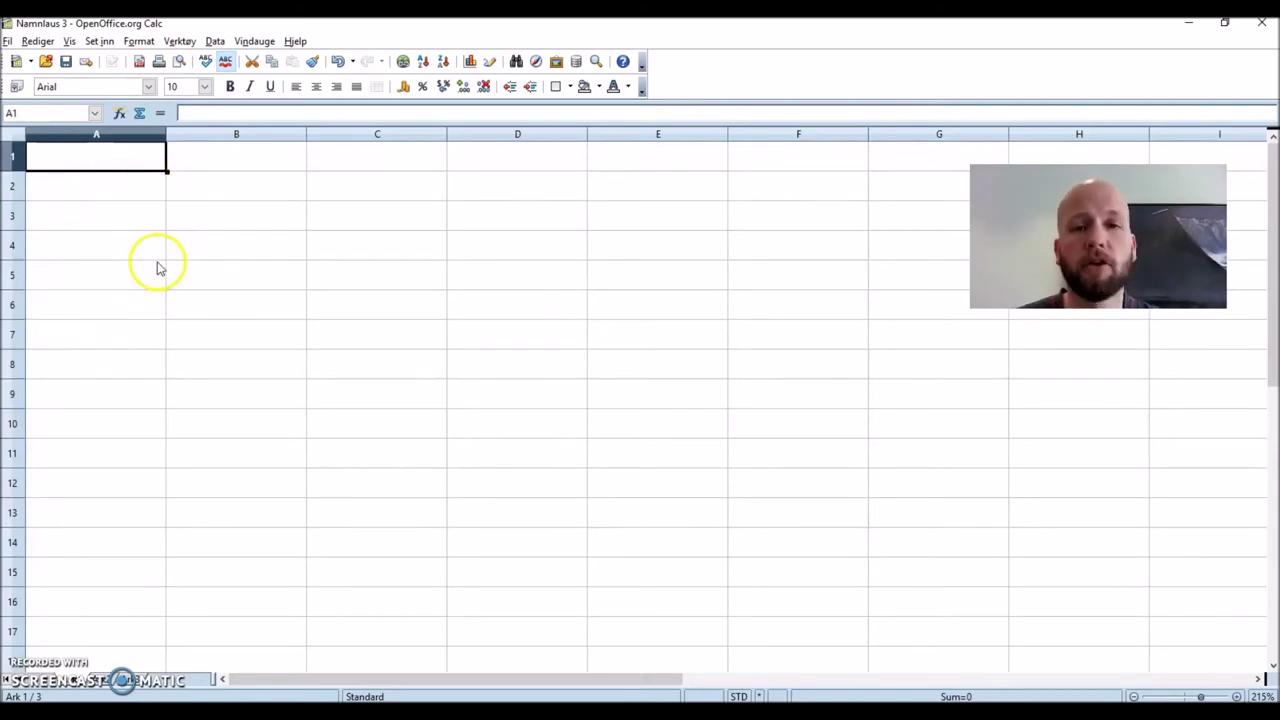
Select the individual cells B2, B5 and C3 one after another.
{"action": "left_click", "coordinate": [197, 189]}
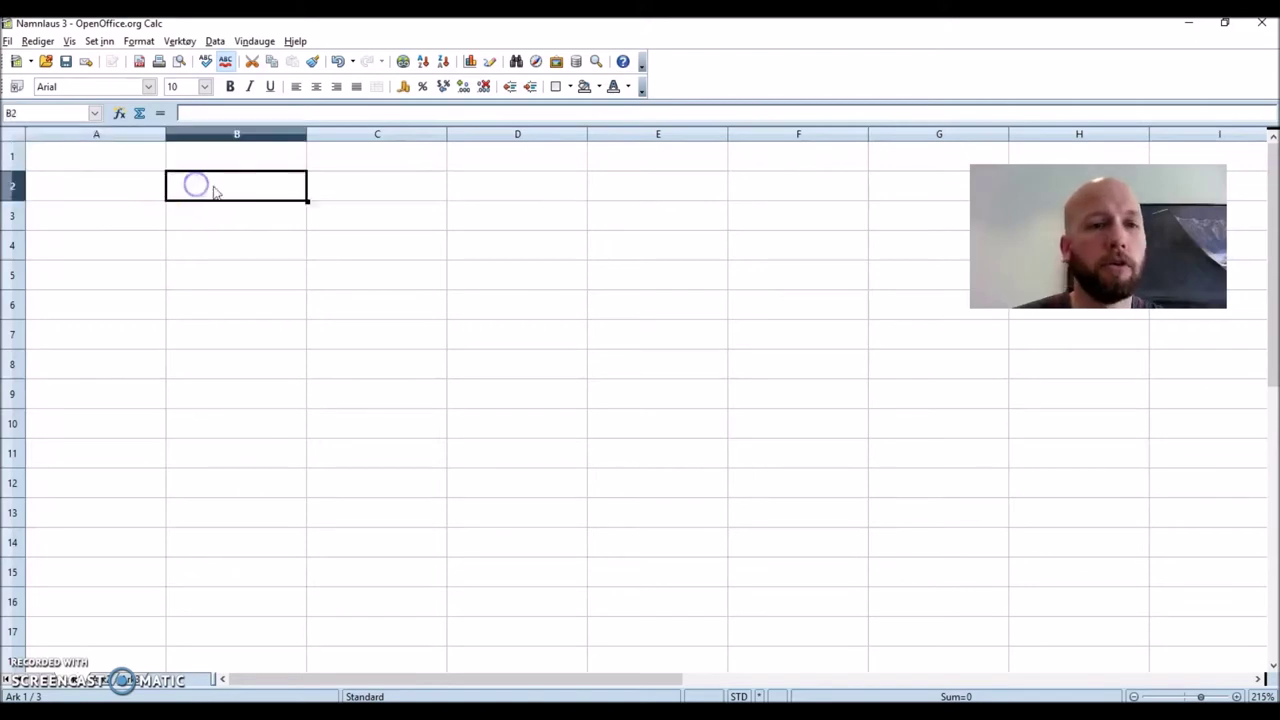
{"action": "left_click", "coordinate": [201, 277]}
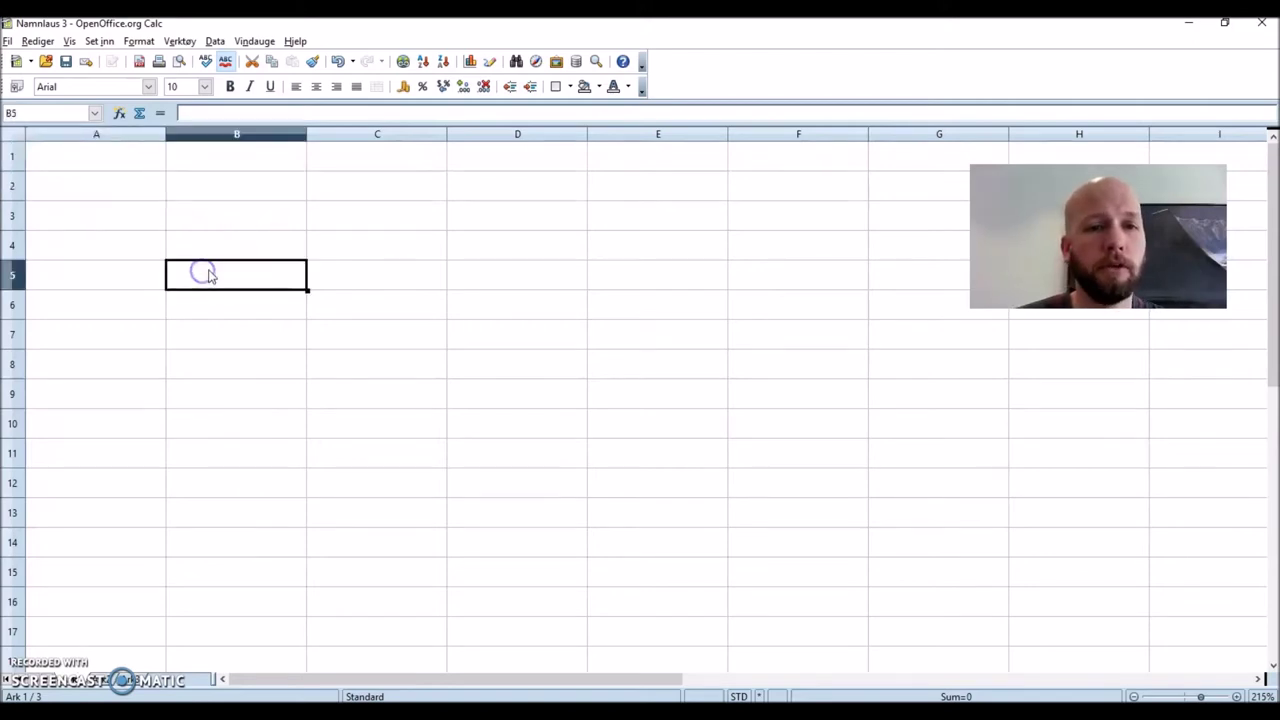
{"action": "left_click", "coordinate": [386, 216]}
Select the entire columns A, B, C, D and E one at a time.
{"action": "left_click", "coordinate": [130, 134]}
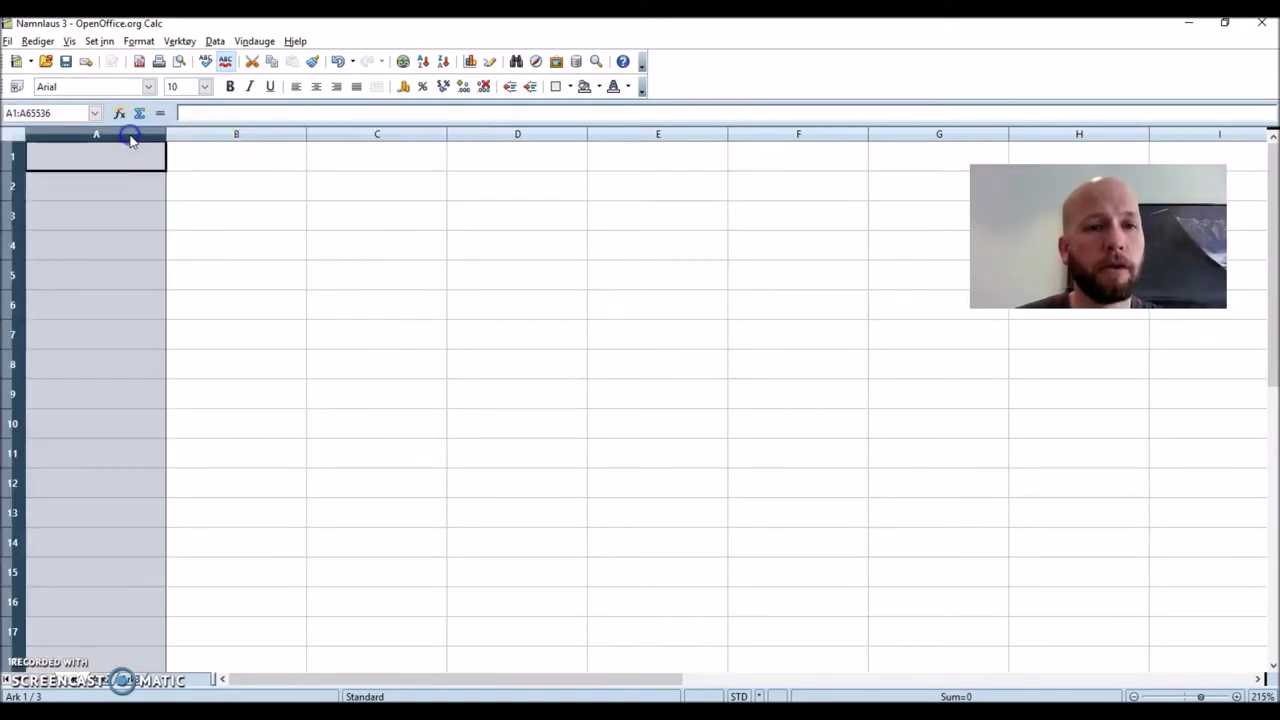
{"action": "left_click", "coordinate": [246, 134]}
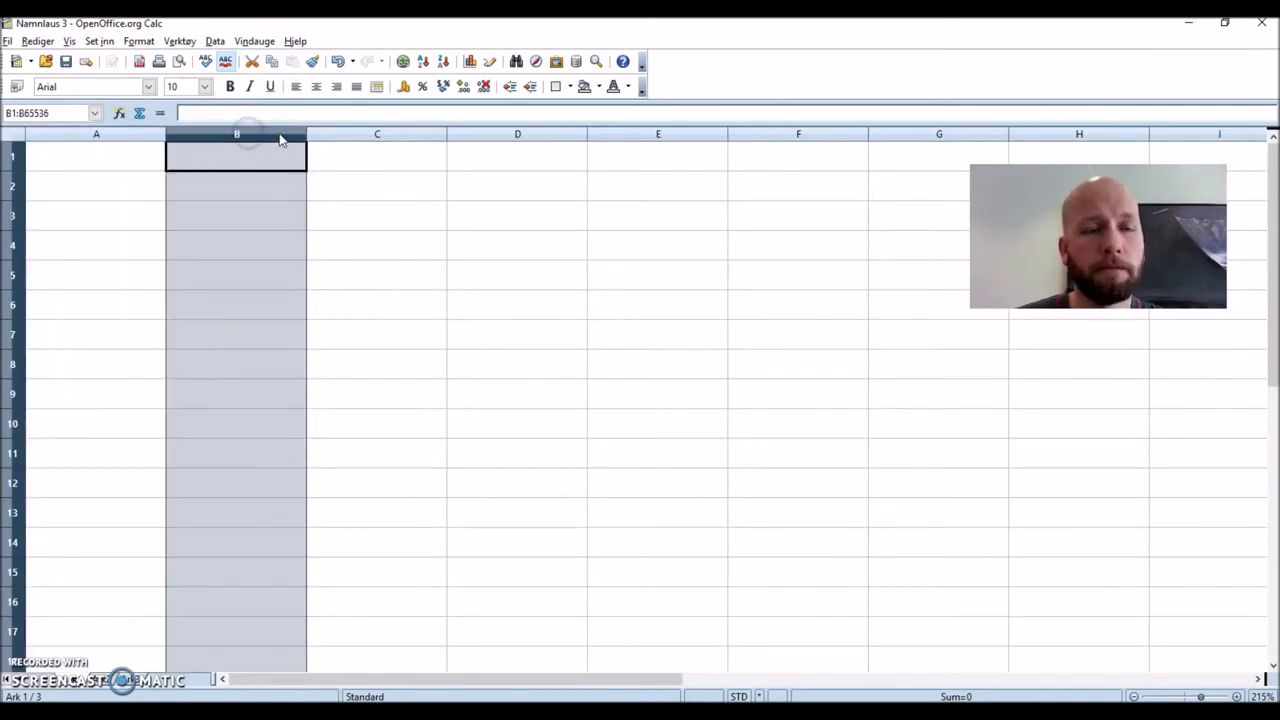
{"action": "left_click", "coordinate": [379, 136]}
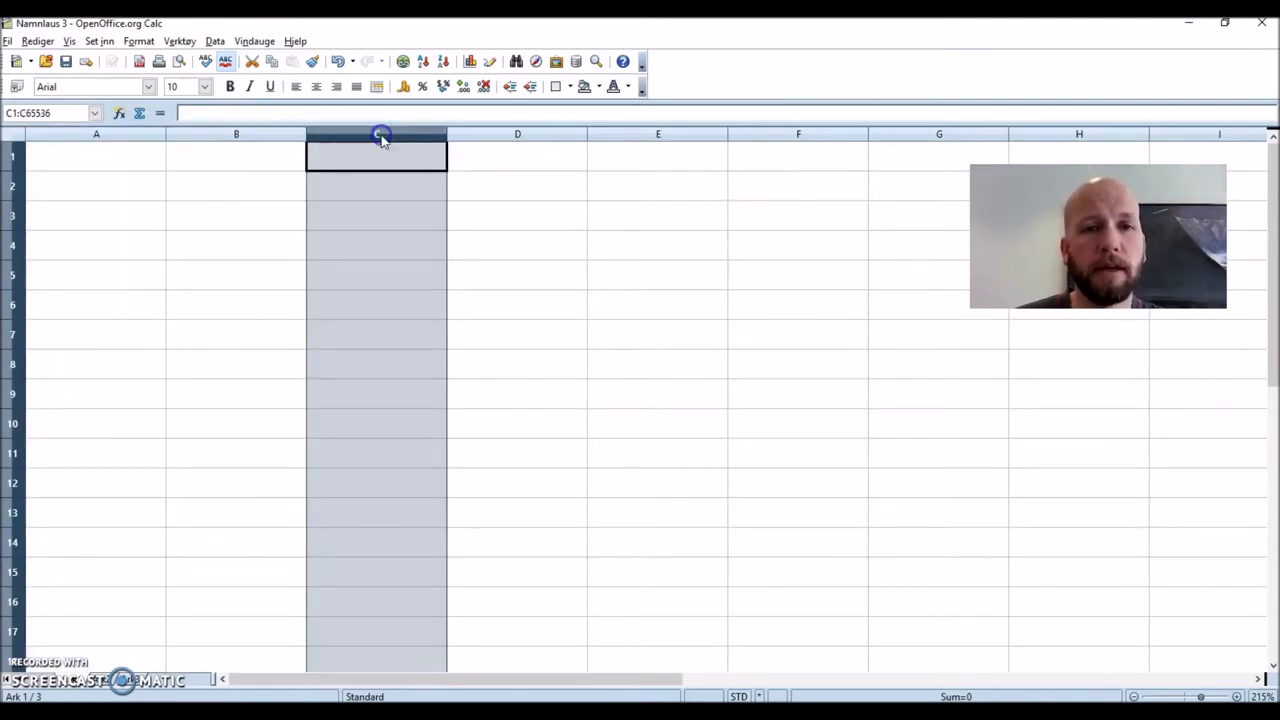
{"action": "left_click", "coordinate": [555, 136]}
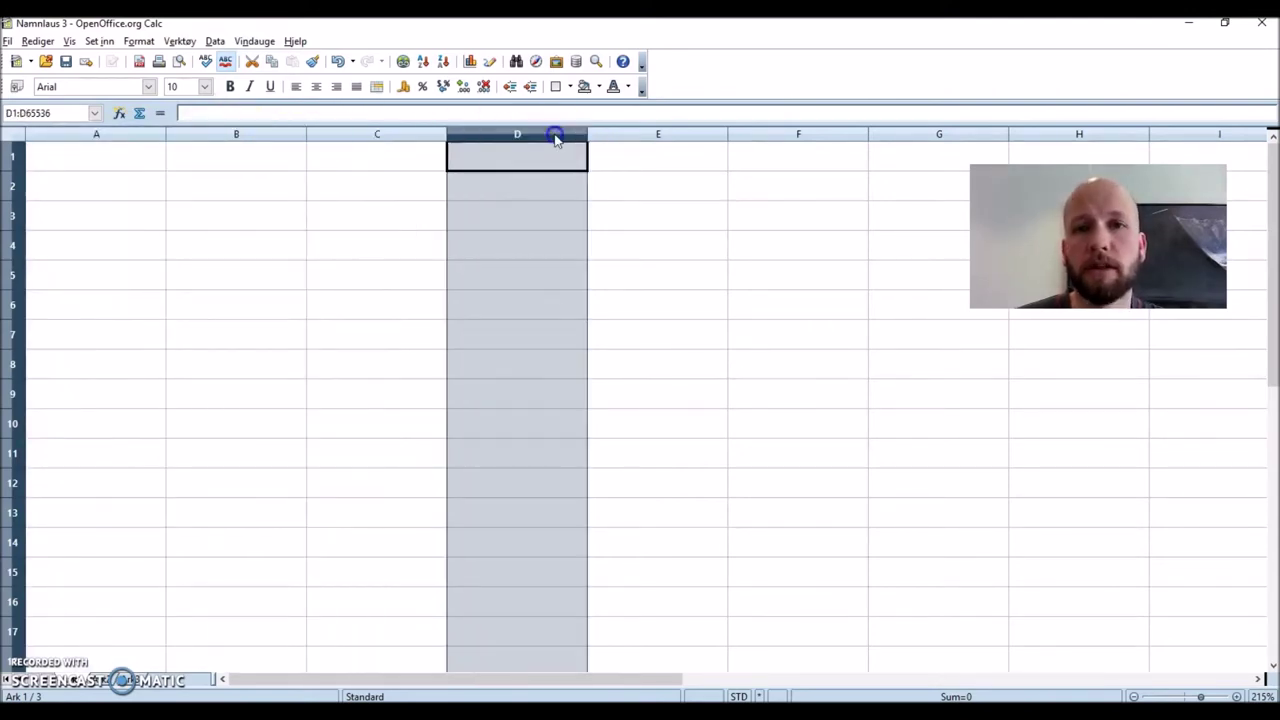
{"action": "left_click", "coordinate": [656, 136]}
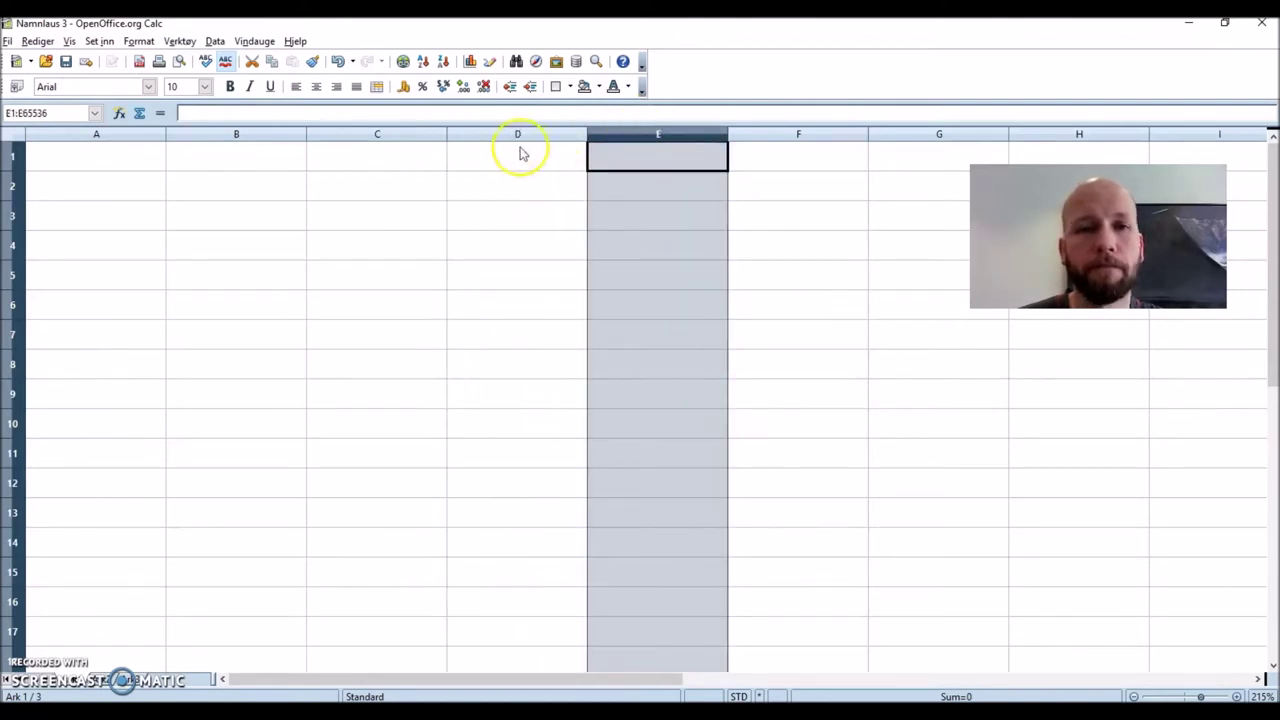
Make column A slightly narrower by moving its border with column B.
{"action": "left_click", "coordinate": [176, 136]}
{"action": "mouse_move", "coordinate": [166, 135]}
{"action": "left_mouse_down"}
{"action": "mouse_move", "coordinate": [368, 131]}
{"action": "mouse_move", "coordinate": [86, 148]}
{"action": "mouse_move", "coordinate": [87, 133]}
{"action": "mouse_move", "coordinate": [157, 133]}
{"action": "left_mouse_up"}
Select the entire rows 1, 2 and 3 one at a time.
{"action": "left_click", "coordinate": [12, 160]}
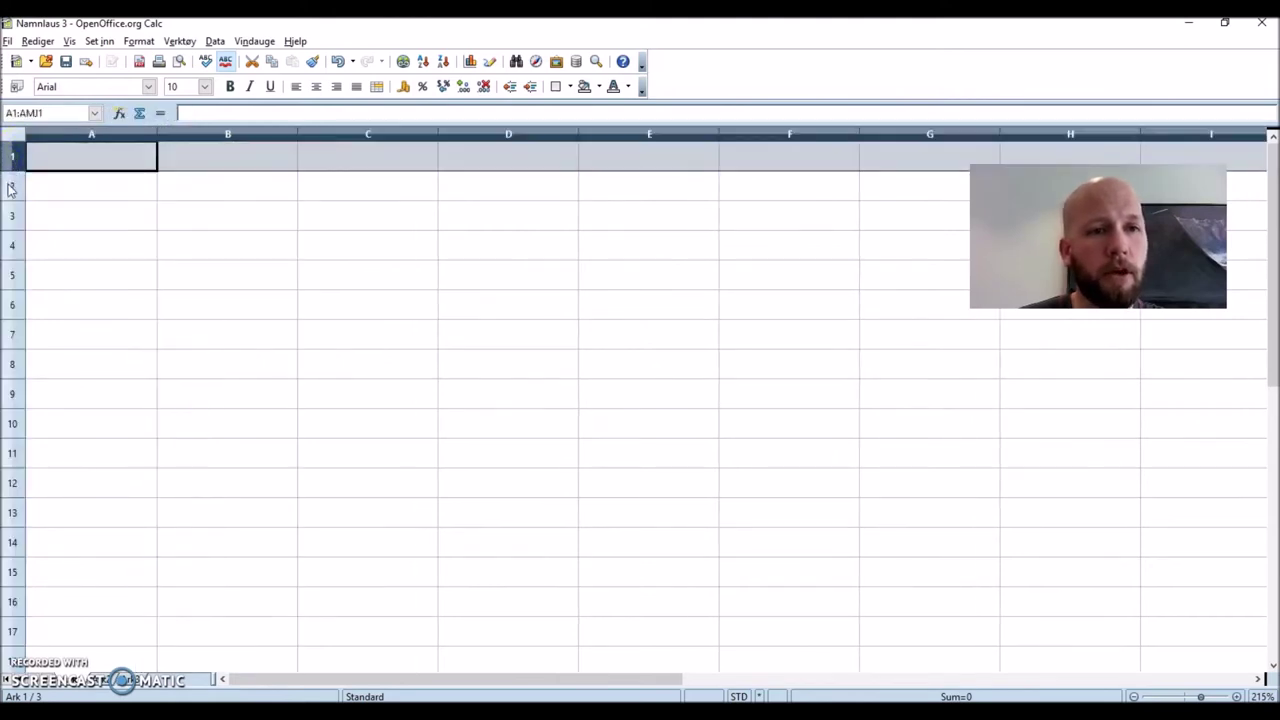
{"action": "left_click", "coordinate": [12, 188]}
{"action": "left_click", "coordinate": [14, 215]}
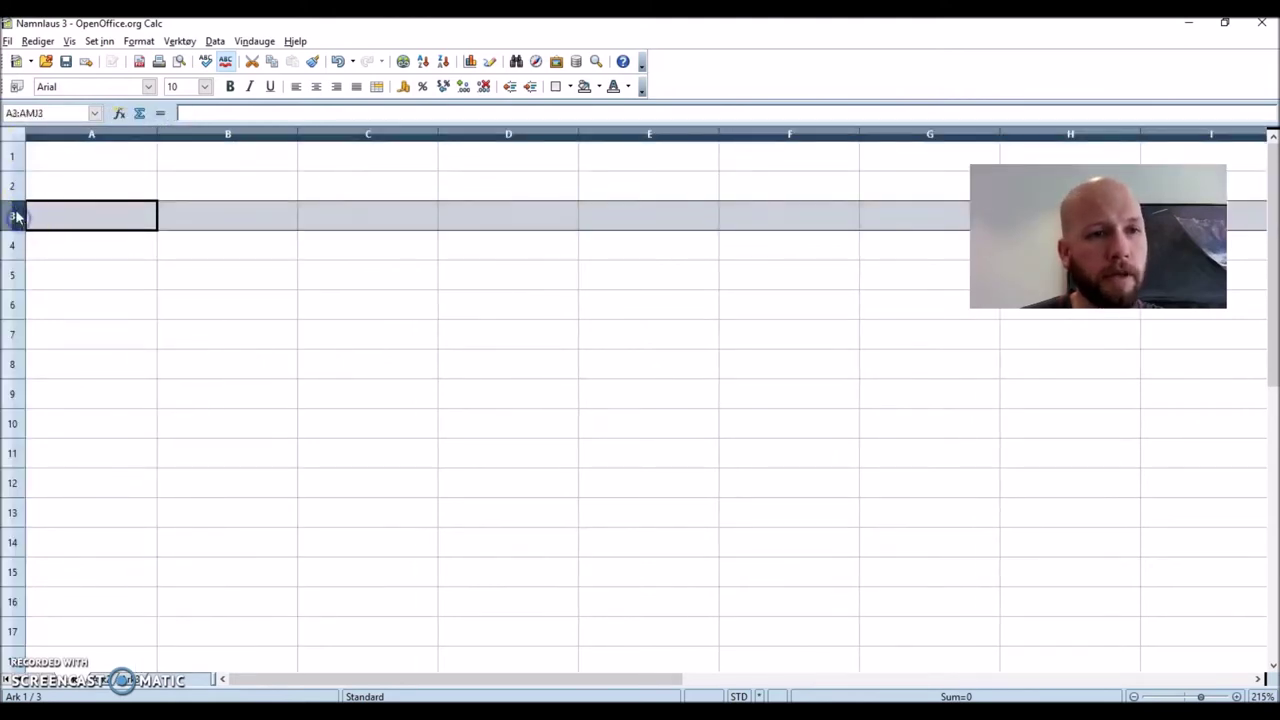
Make row 2 several times taller and shrink it back to about the height of the other rows.
{"action": "left_click_drag", "start_coordinate": [10, 201], "coordinate": [9, 280]}
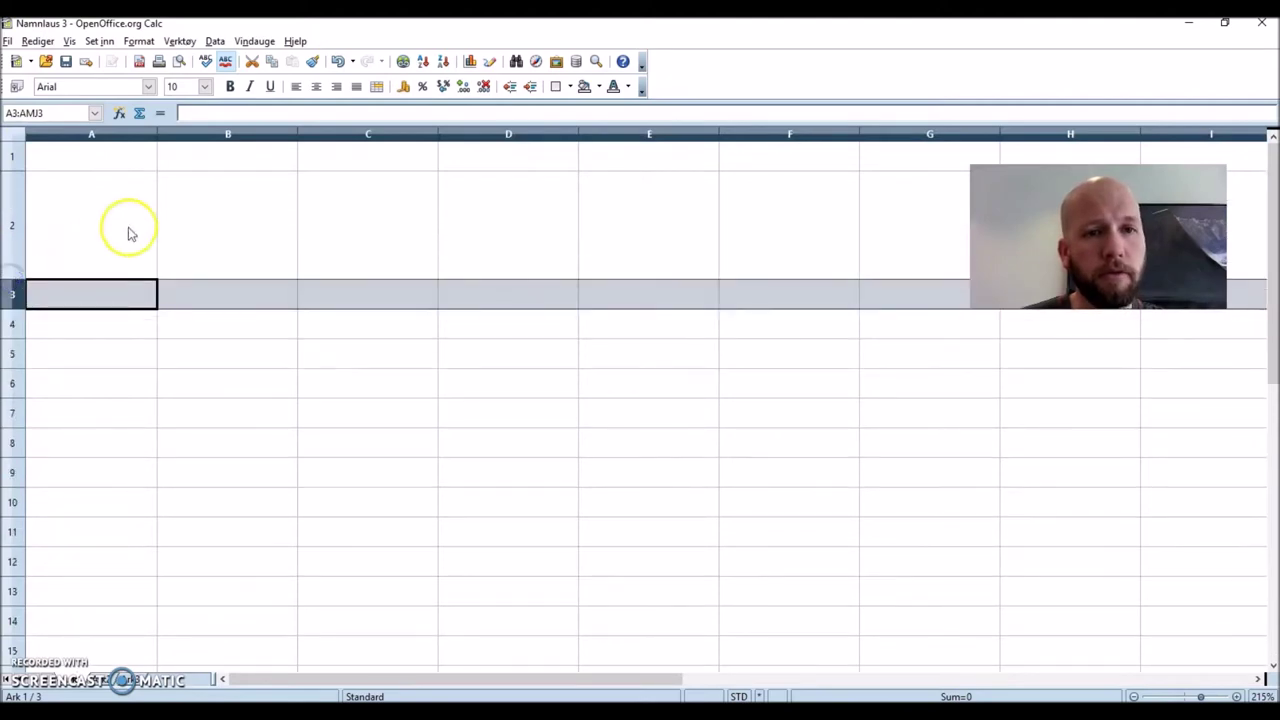
{"action": "left_click", "coordinate": [317, 362]}
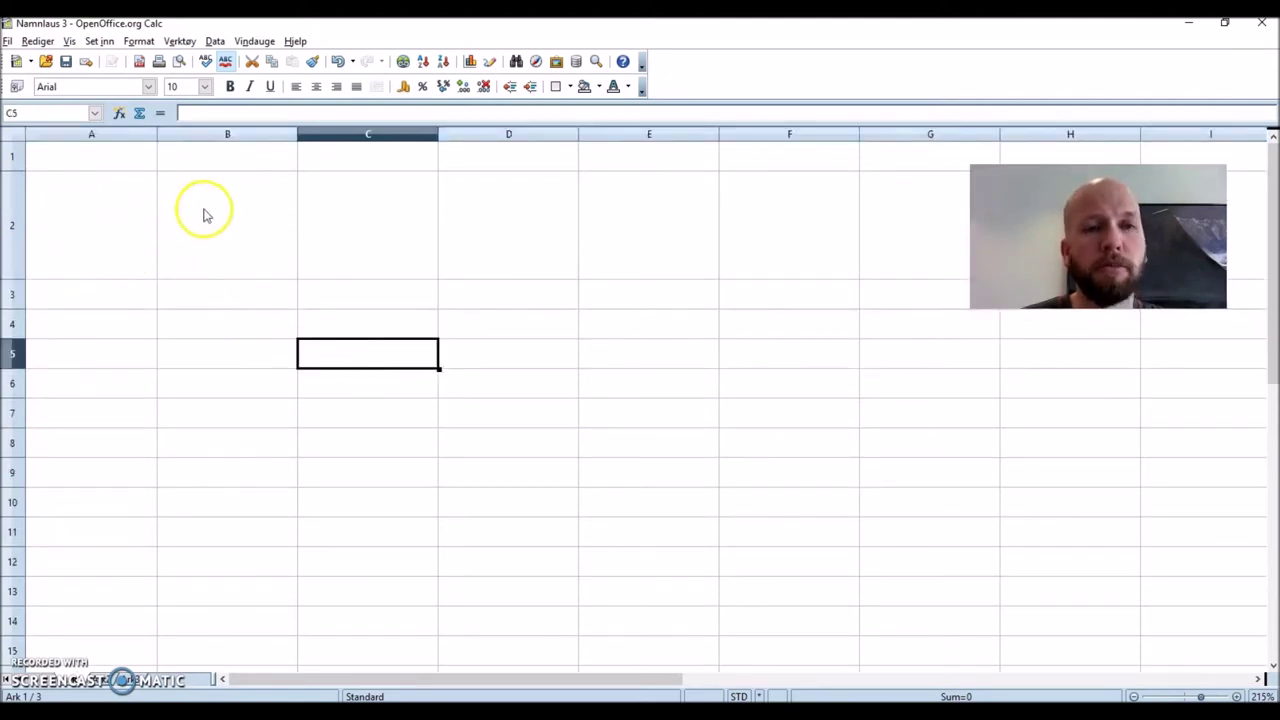
{"action": "left_click_drag", "start_coordinate": [11, 278], "coordinate": [10, 204]}
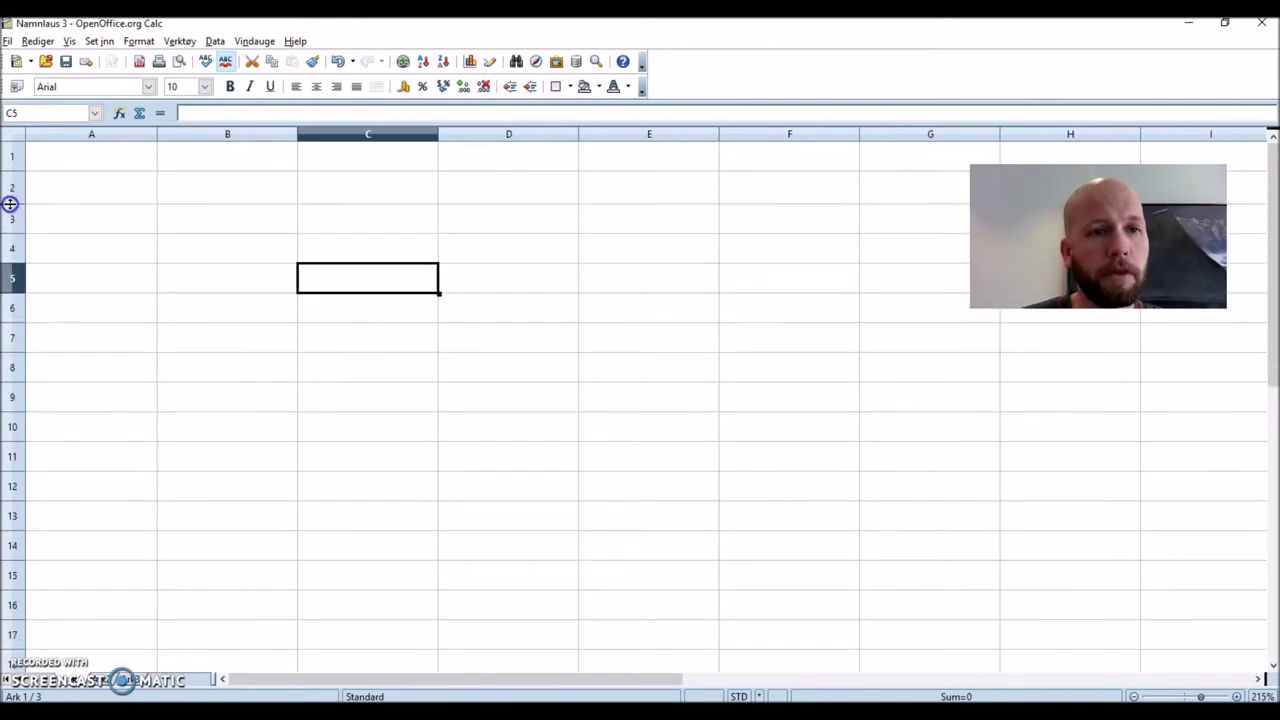
Select cells B3, C3, B2, B8, C6, D4 and C4 in turn to check each cell's address.
{"action": "left_click", "coordinate": [205, 208]}
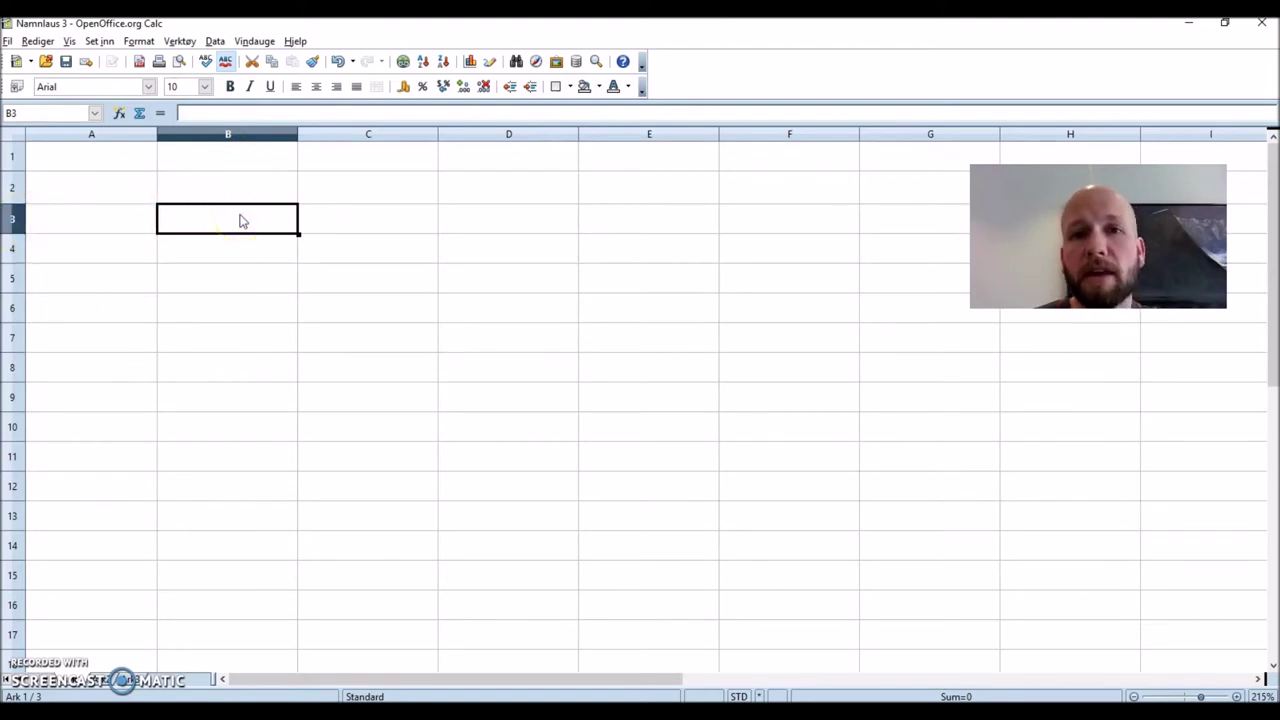
{"action": "left_click", "coordinate": [372, 220]}
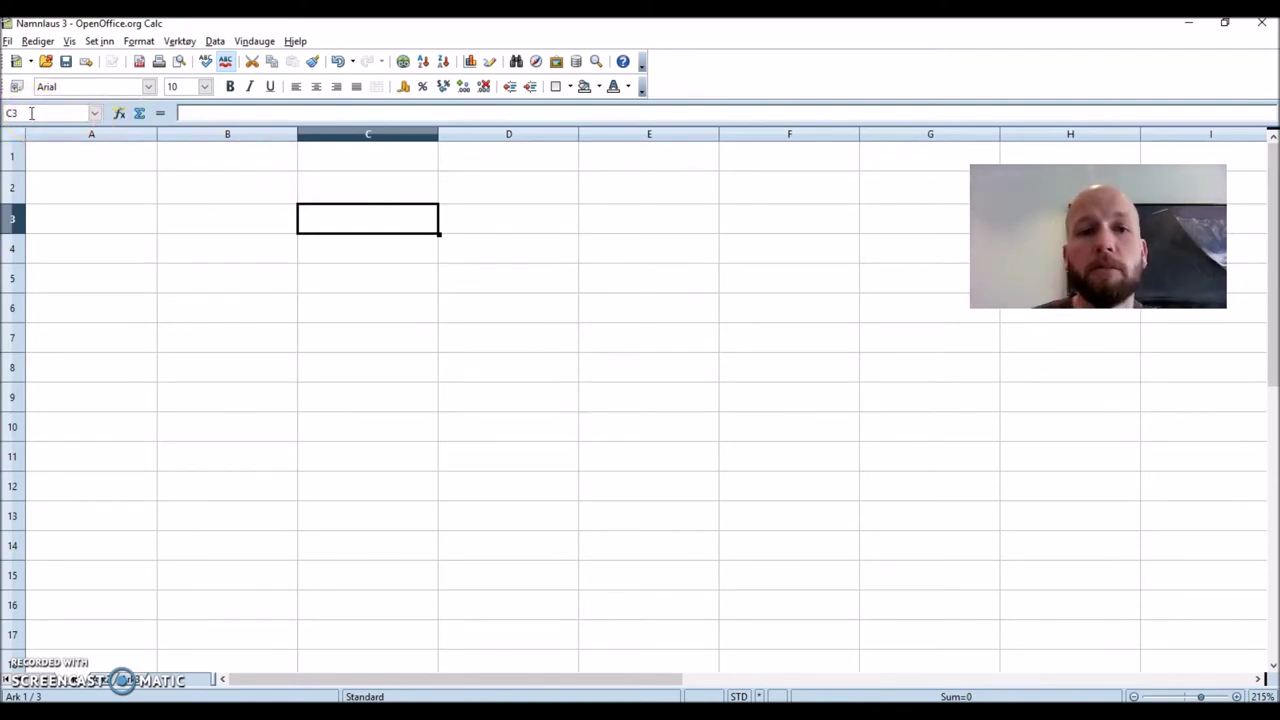
{"action": "left_click", "coordinate": [196, 184]}
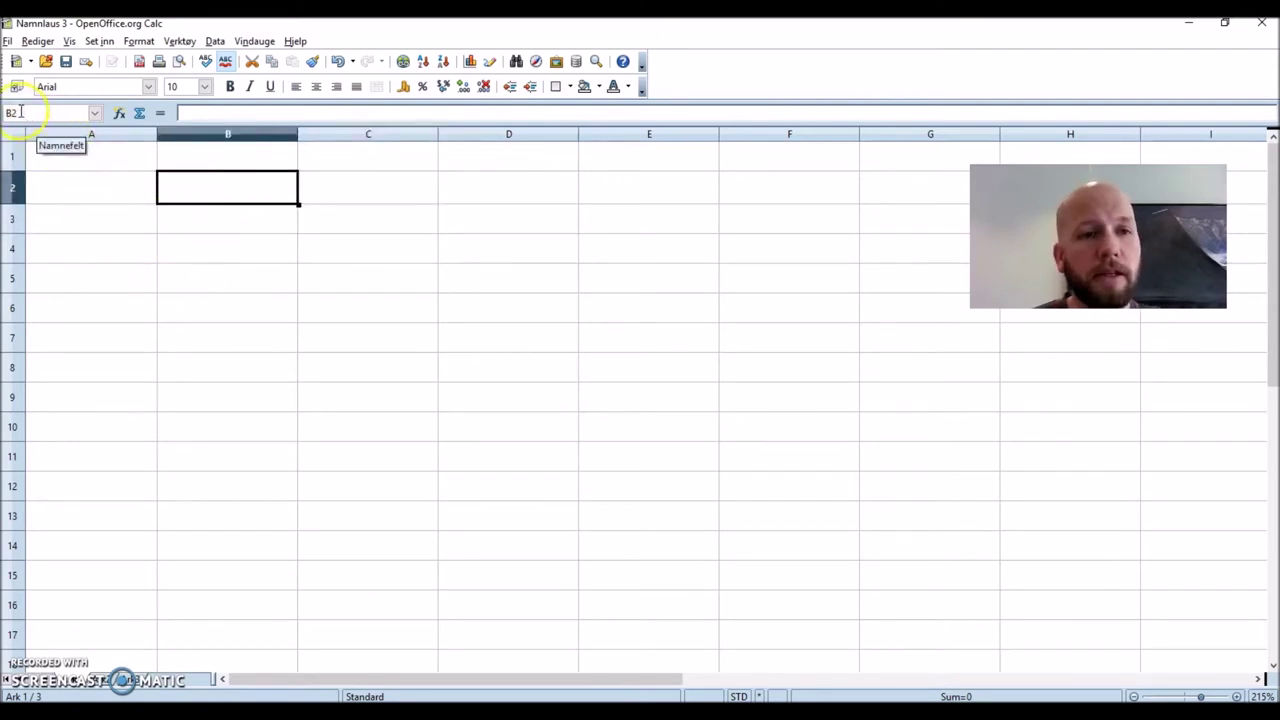
{"action": "left_click", "coordinate": [277, 362]}
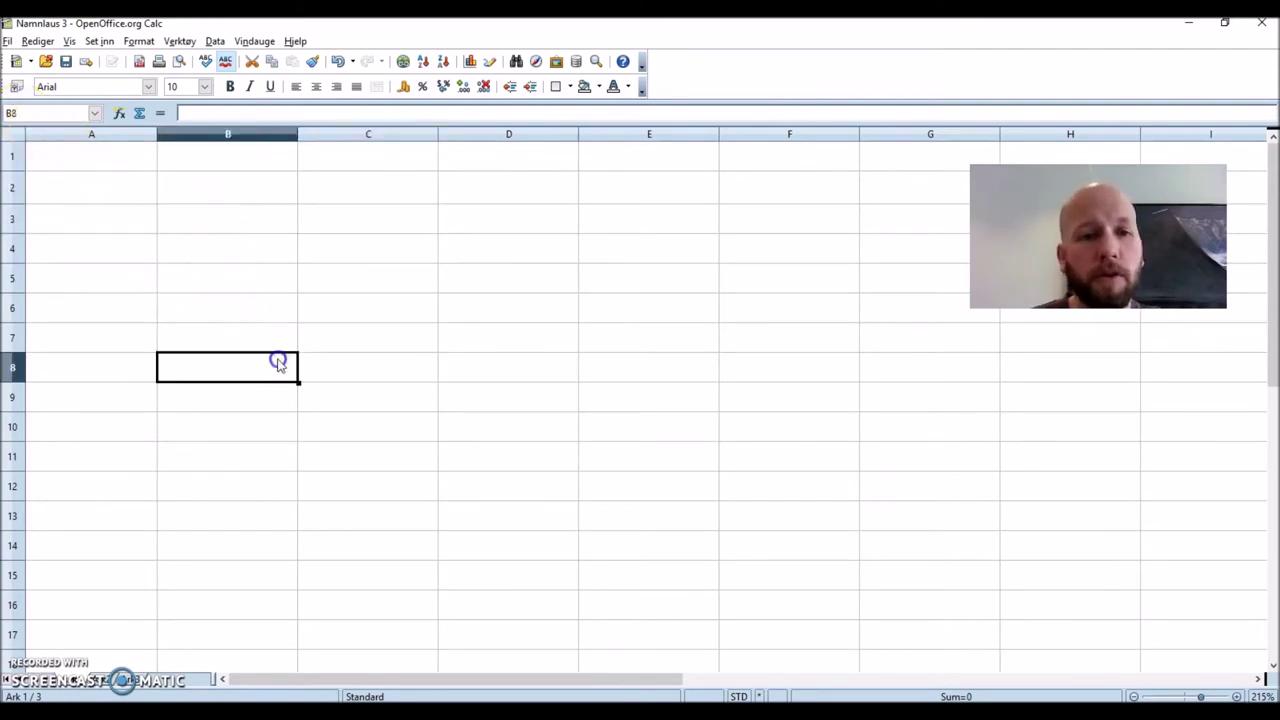
{"action": "left_click", "coordinate": [414, 314]}
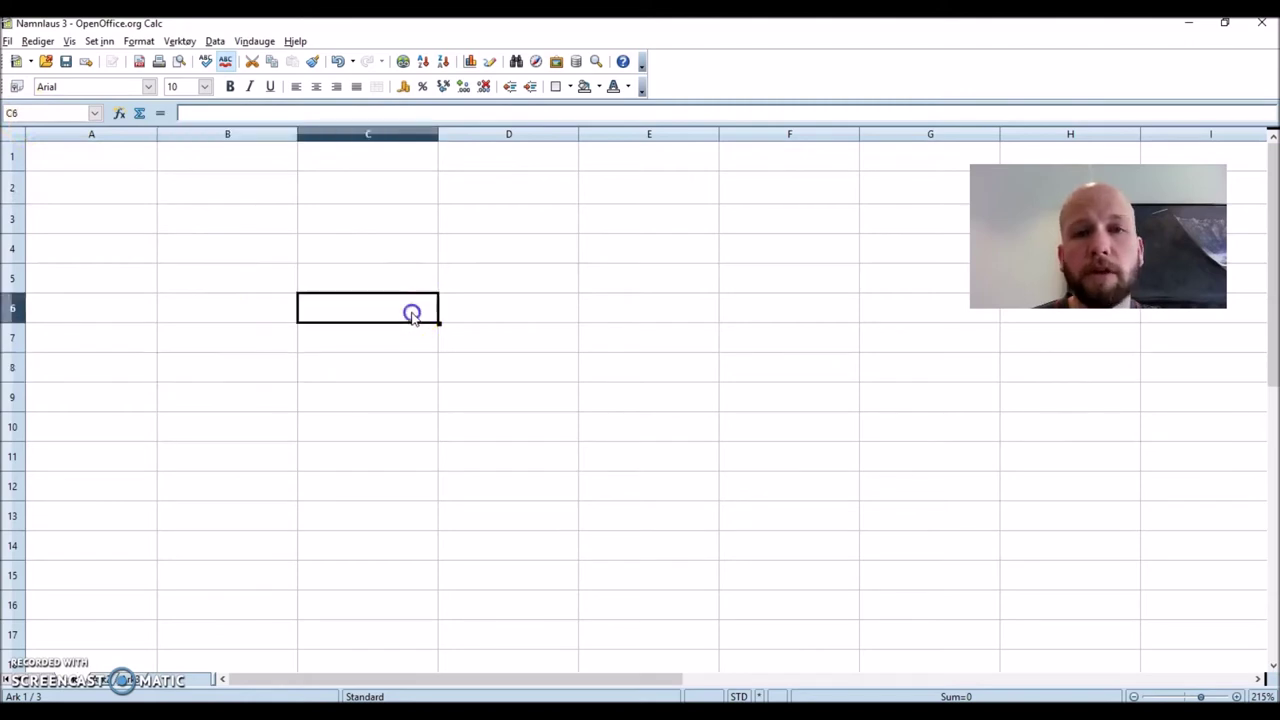
{"action": "left_click", "coordinate": [508, 253]}
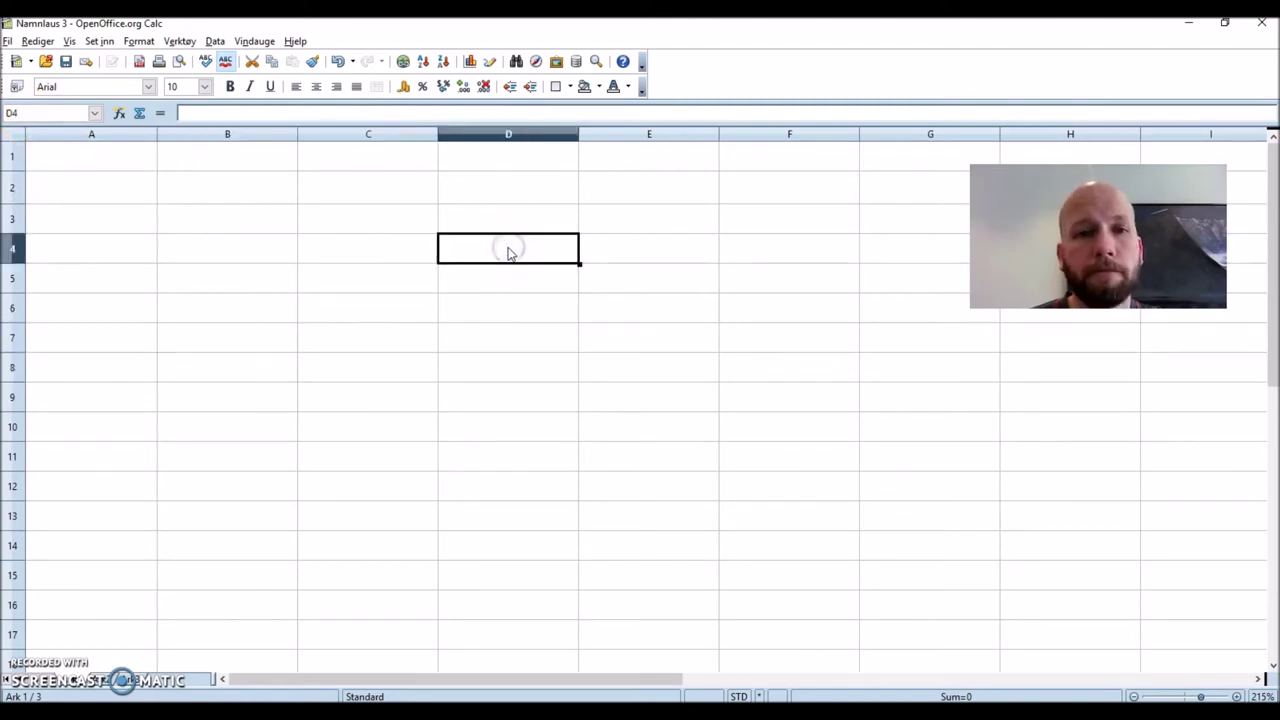
{"action": "left_click", "coordinate": [363, 253]}
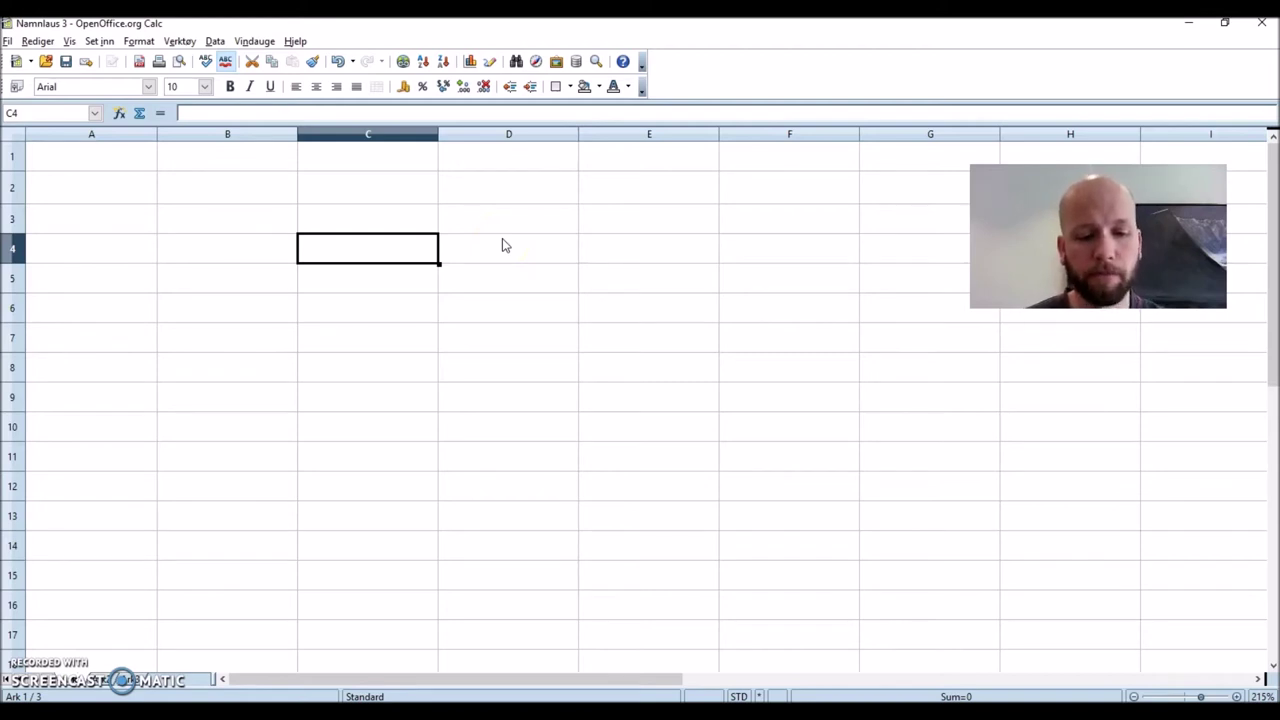
Open the empty cell C4 for editing and leave it blank by moving to C5.
{"action": "left_click", "coordinate": [398, 258]}
{"action": "double_click", "coordinate": [395, 249]}
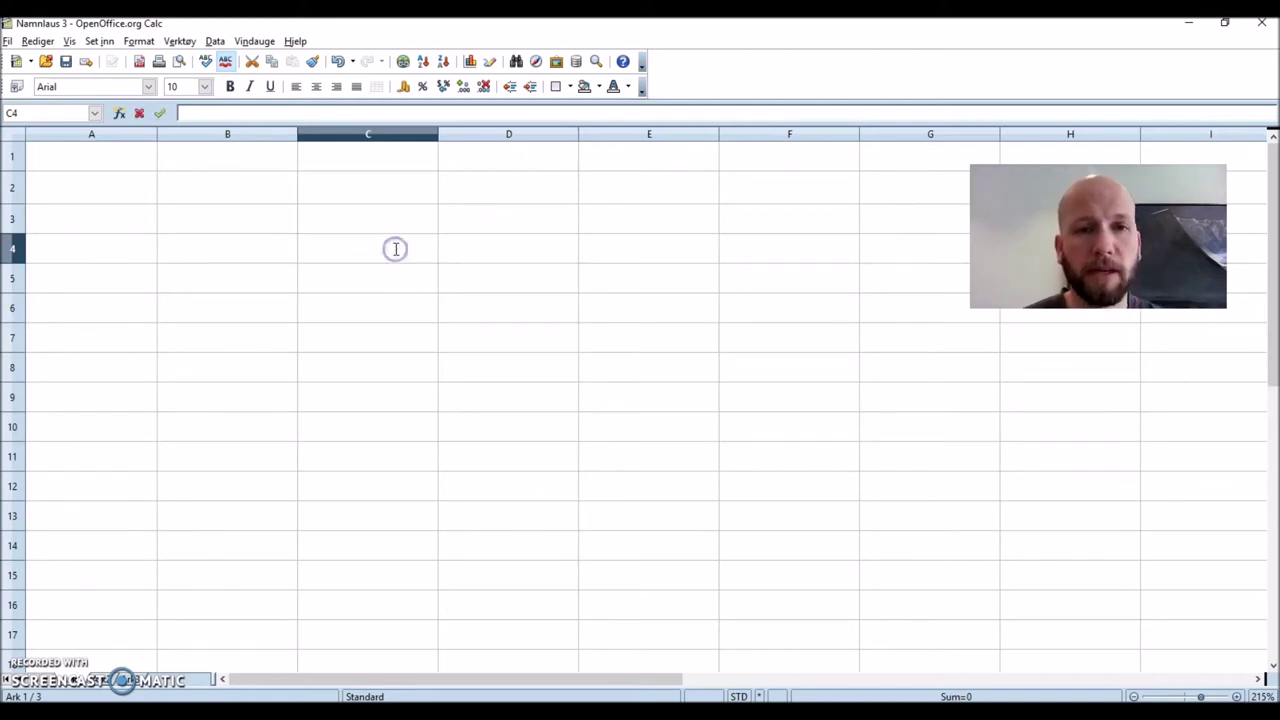
{"action": "left_click", "coordinate": [354, 246]}
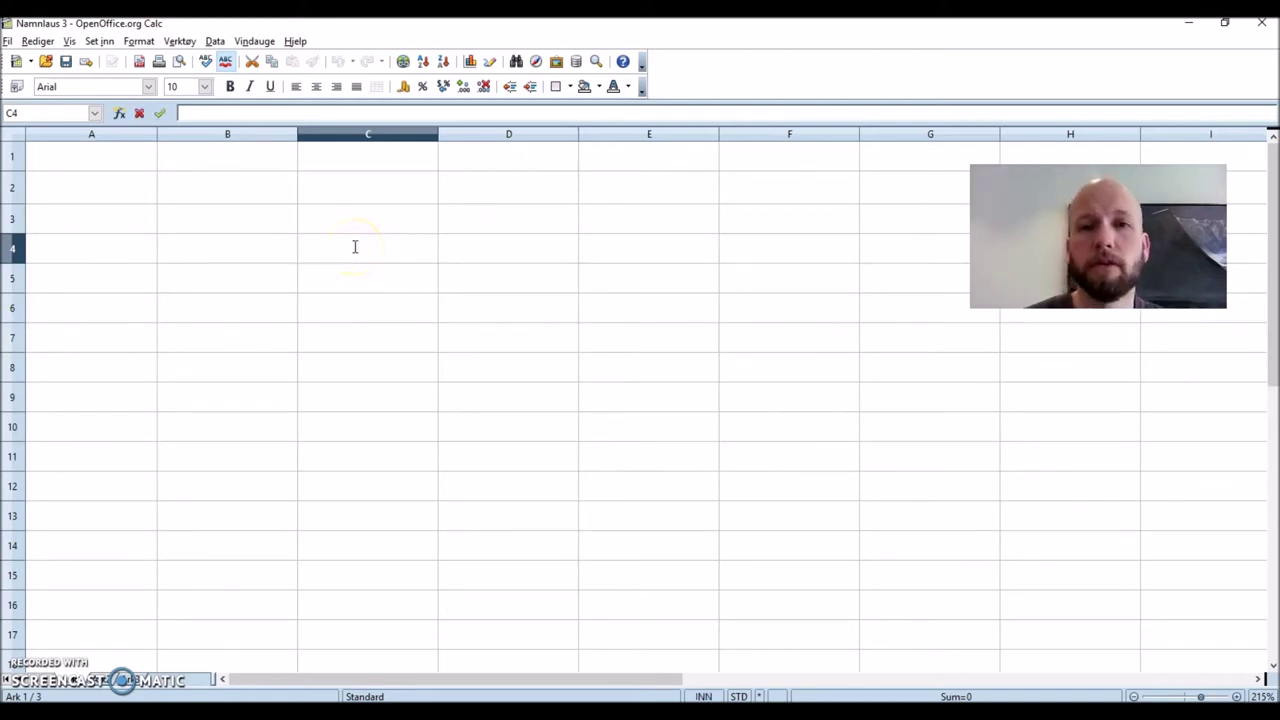
{"action": "left_click", "coordinate": [369, 275]}
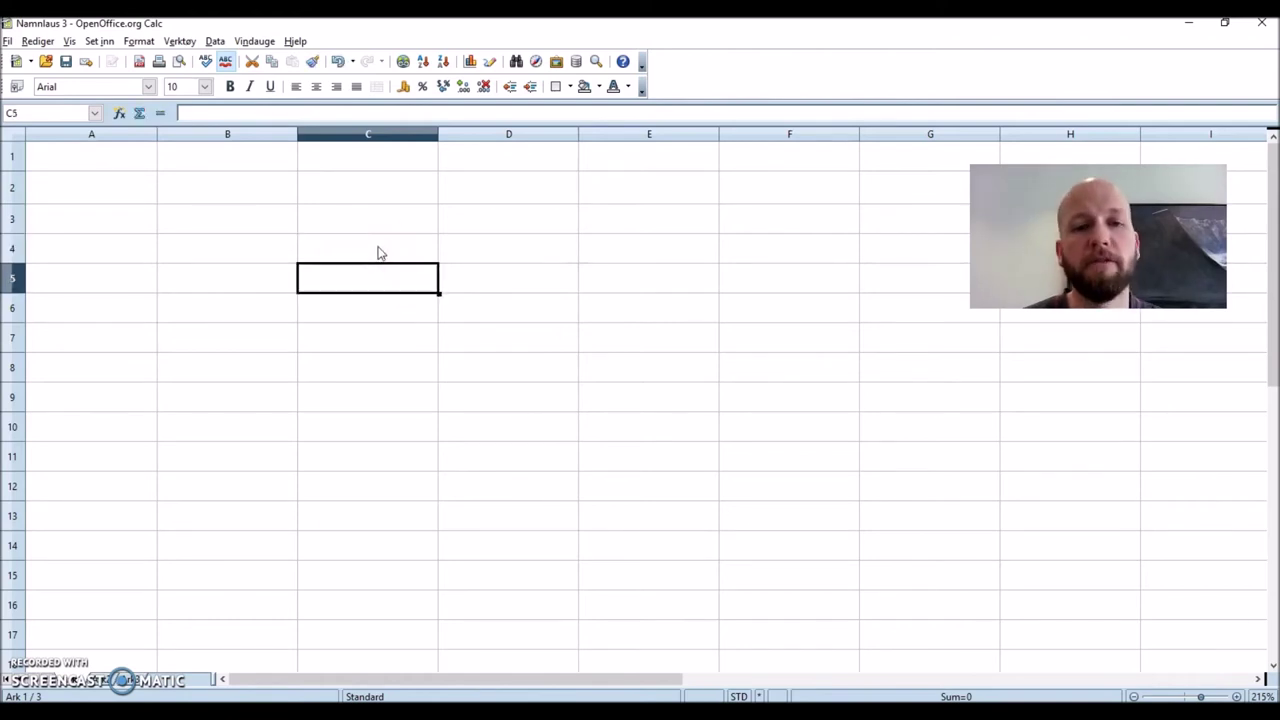
Move the selection from cell C4 one cell at a time in all four directions, ending on C5.
{"action": "left_click", "coordinate": [377, 248]}
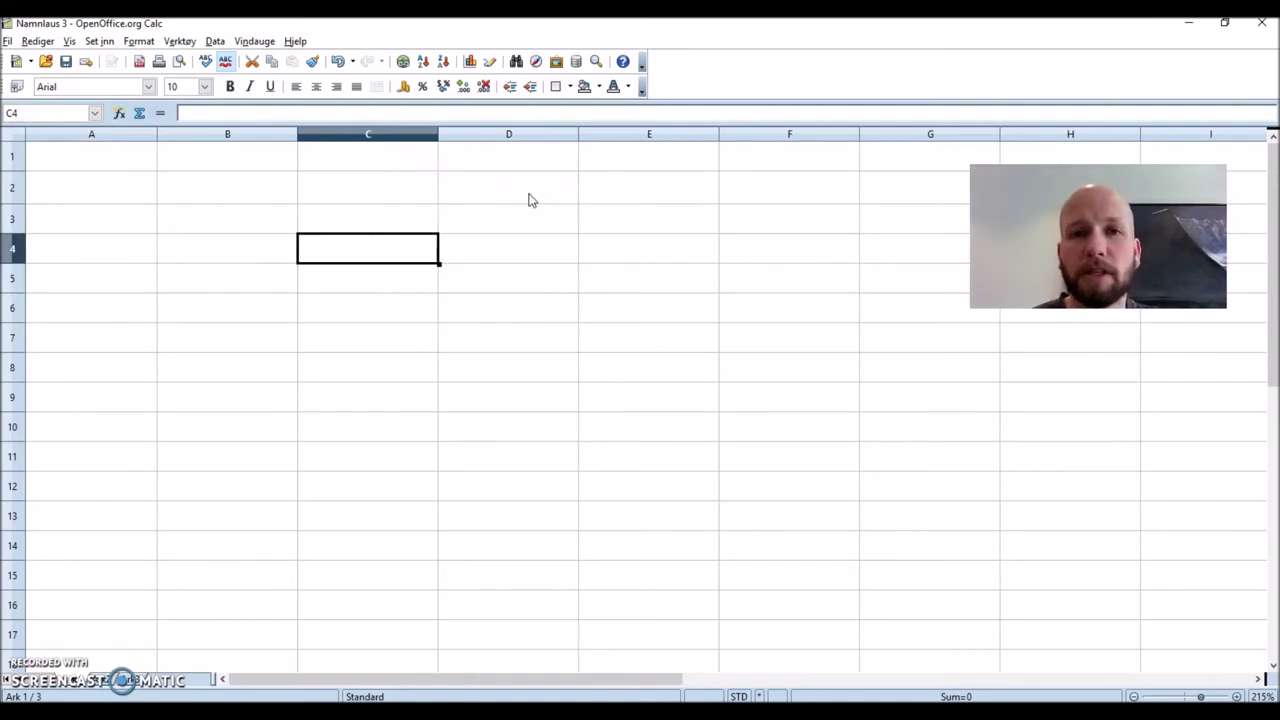
{"action": "key", "text": "Down"}
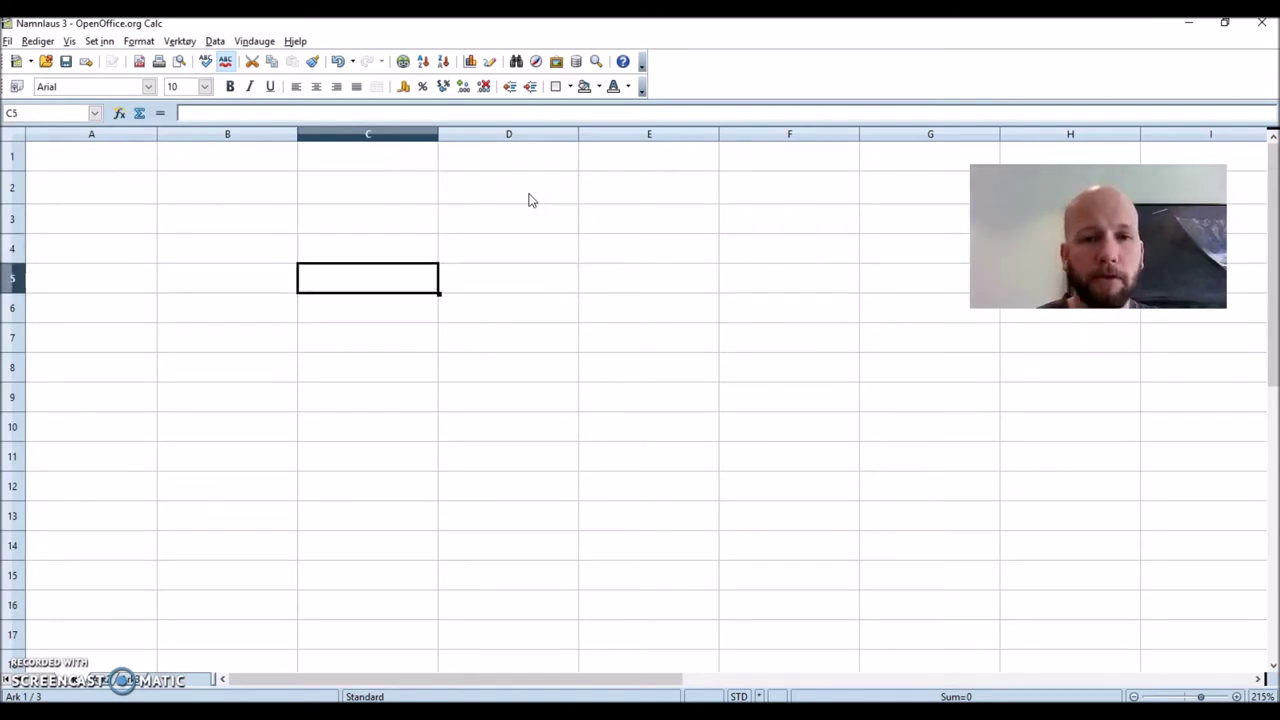
{"action": "key", "text": "Right"}
{"action": "key", "text": "Up"}
{"action": "key", "text": "Left"}
{"action": "key", "text": "Left"}
{"action": "key", "text": "Right"}
{"action": "key", "text": "Up"}
{"action": "key", "text": "Down"}
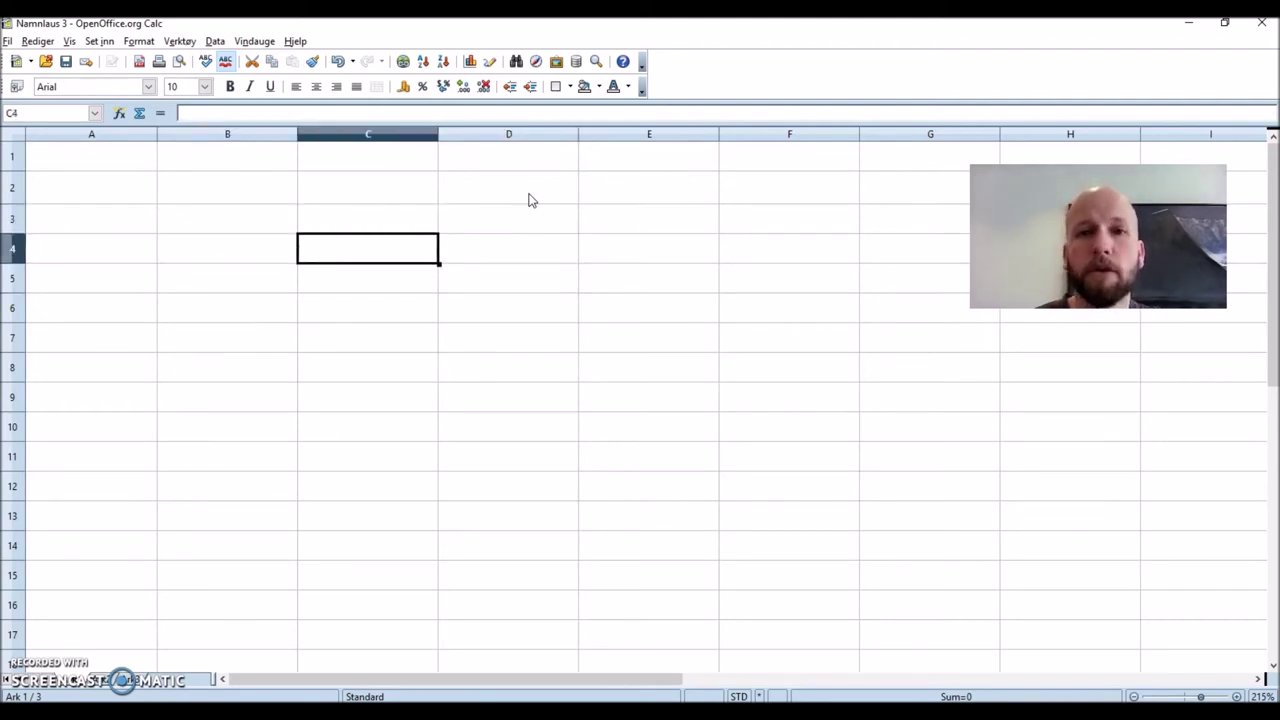
{"action": "key", "text": "Down"}
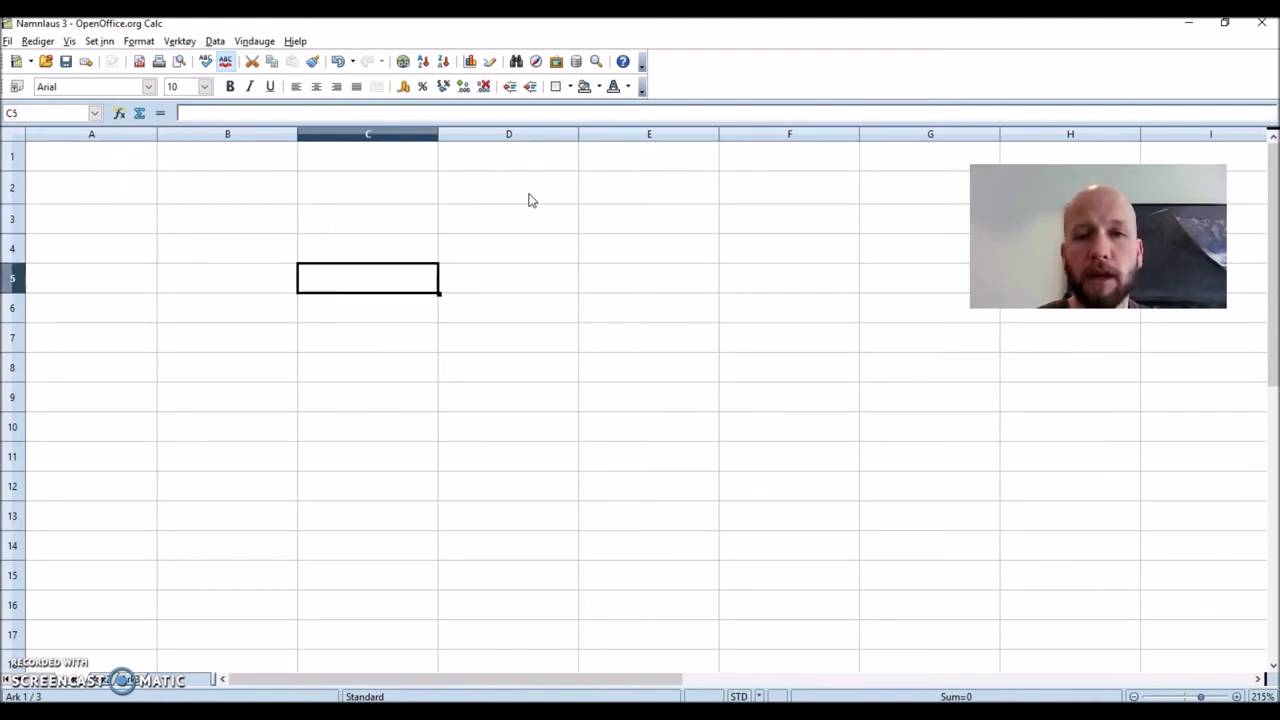
{"action": "key", "text": "Down"}
{"action": "key", "text": "Up"}
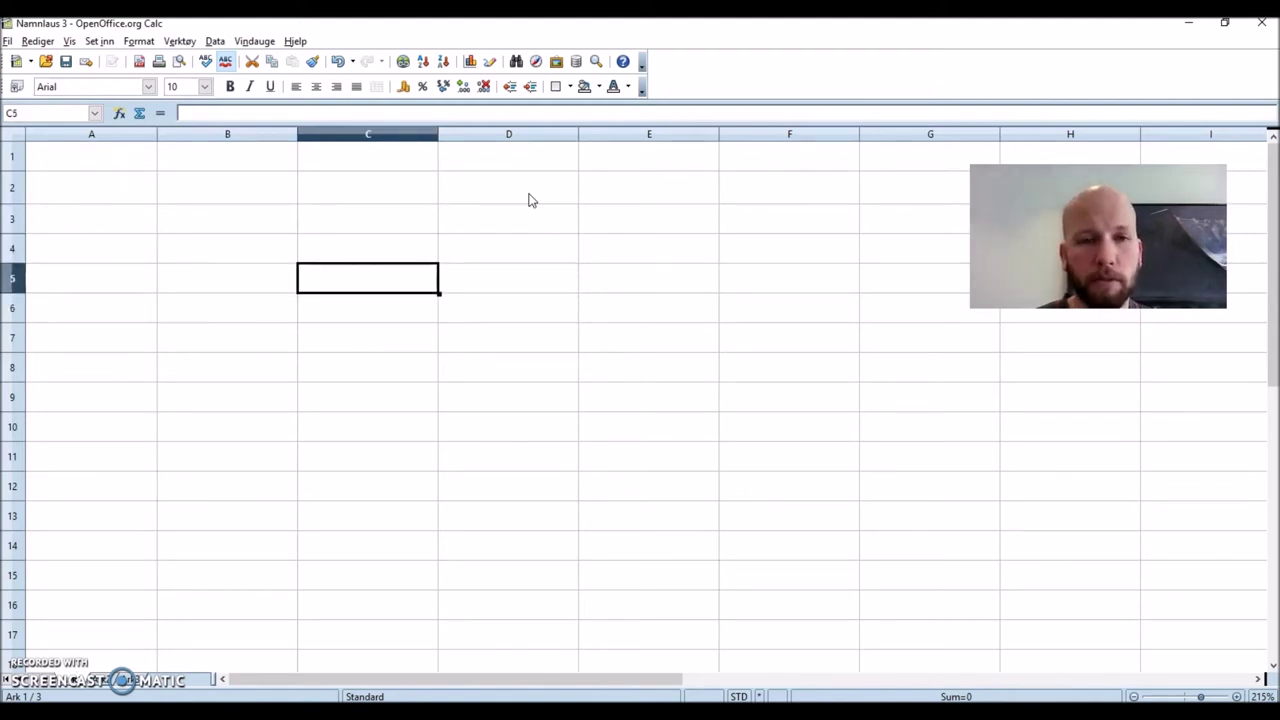
Enter "Hei" in cell C5 and "Heia" in cell C7.
{"action": "type", "text": "Hei"}
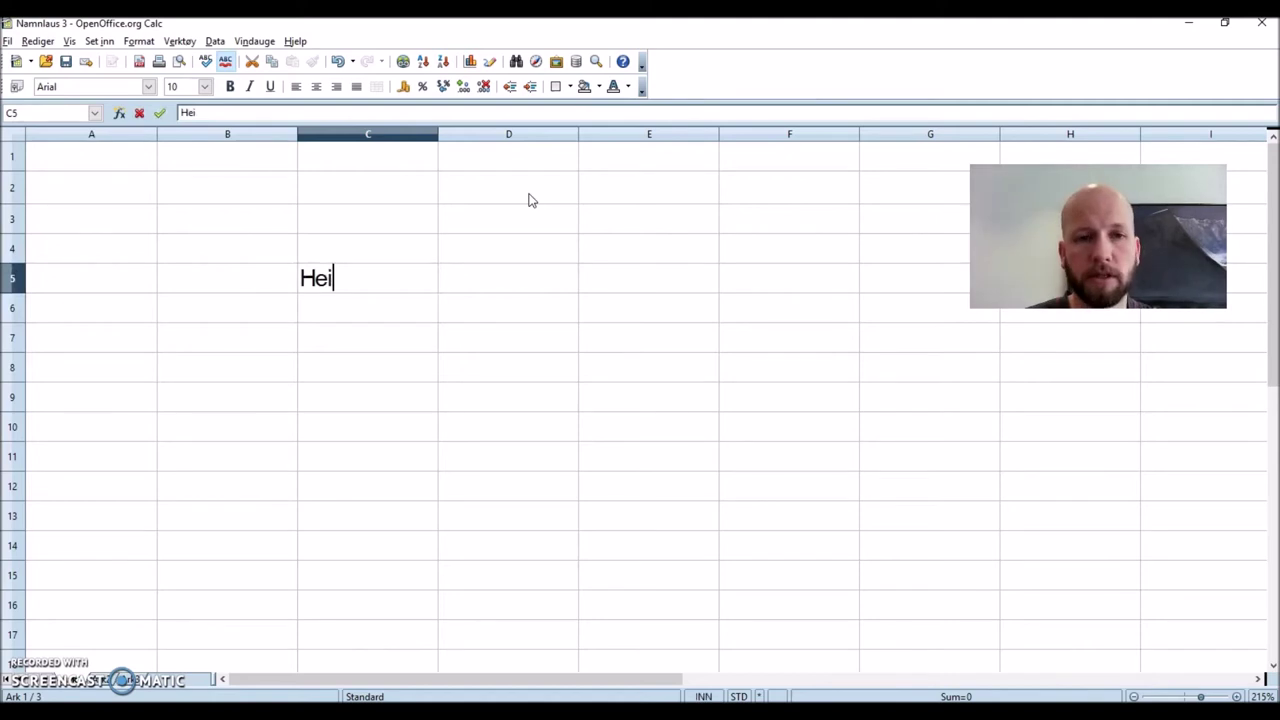
{"action": "key", "text": "Return"}
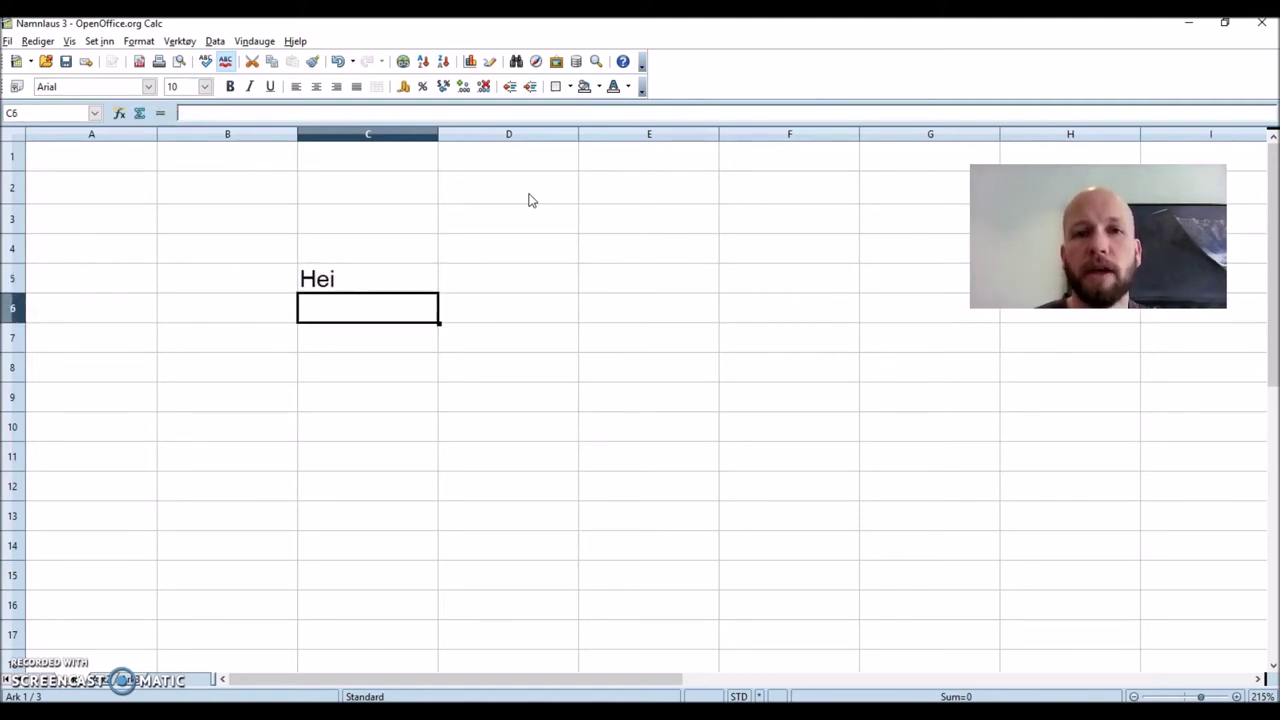
{"action": "key", "text": "Down"}
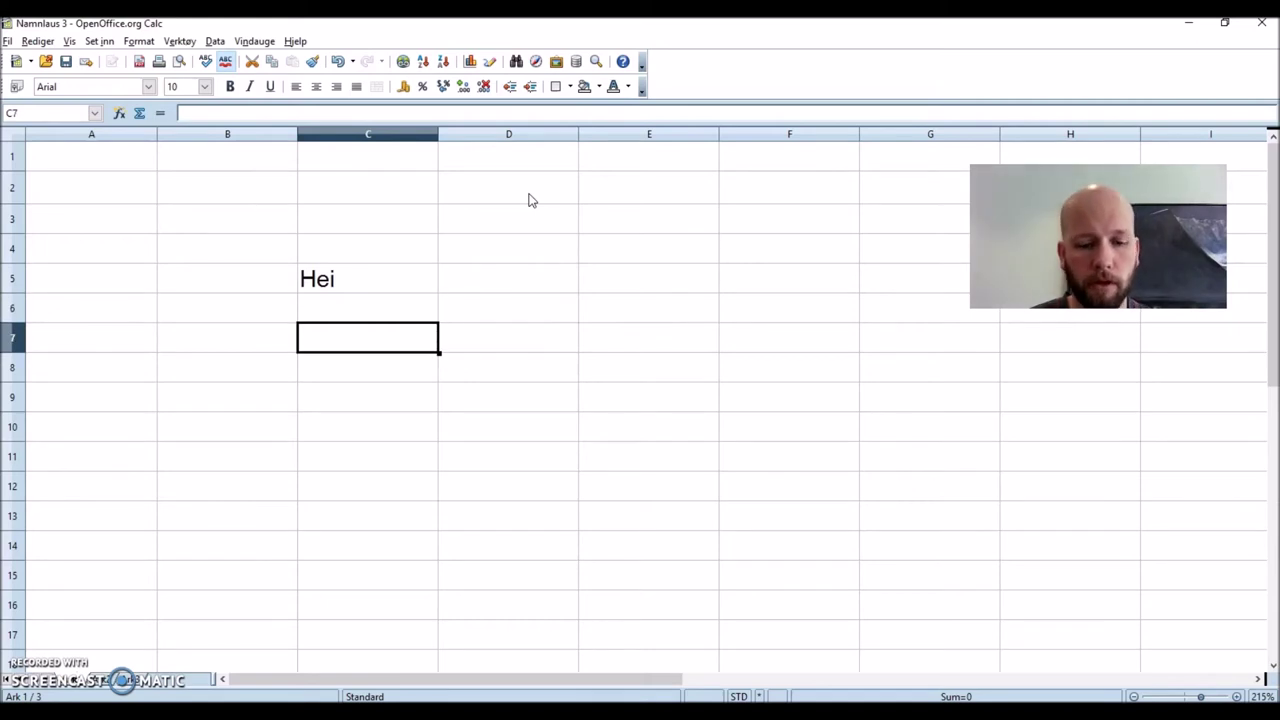
{"action": "type", "text": "Heia"}
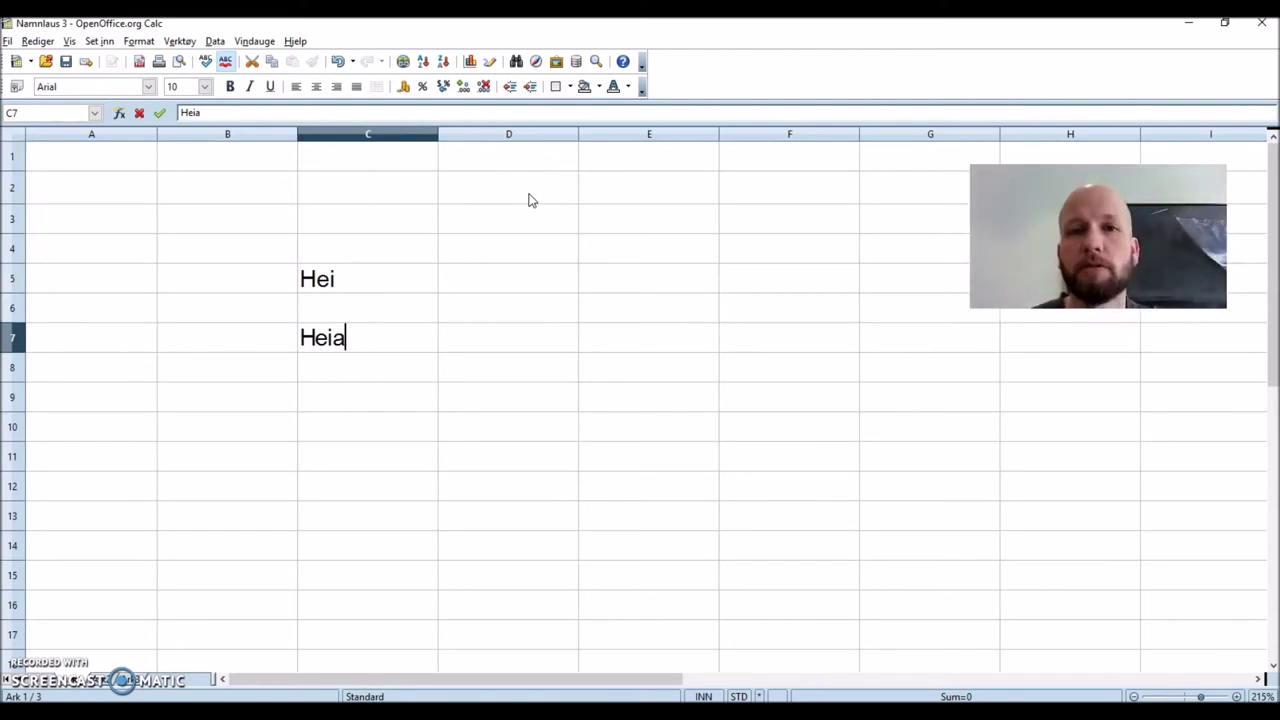
{"action": "key", "text": "Tab"}
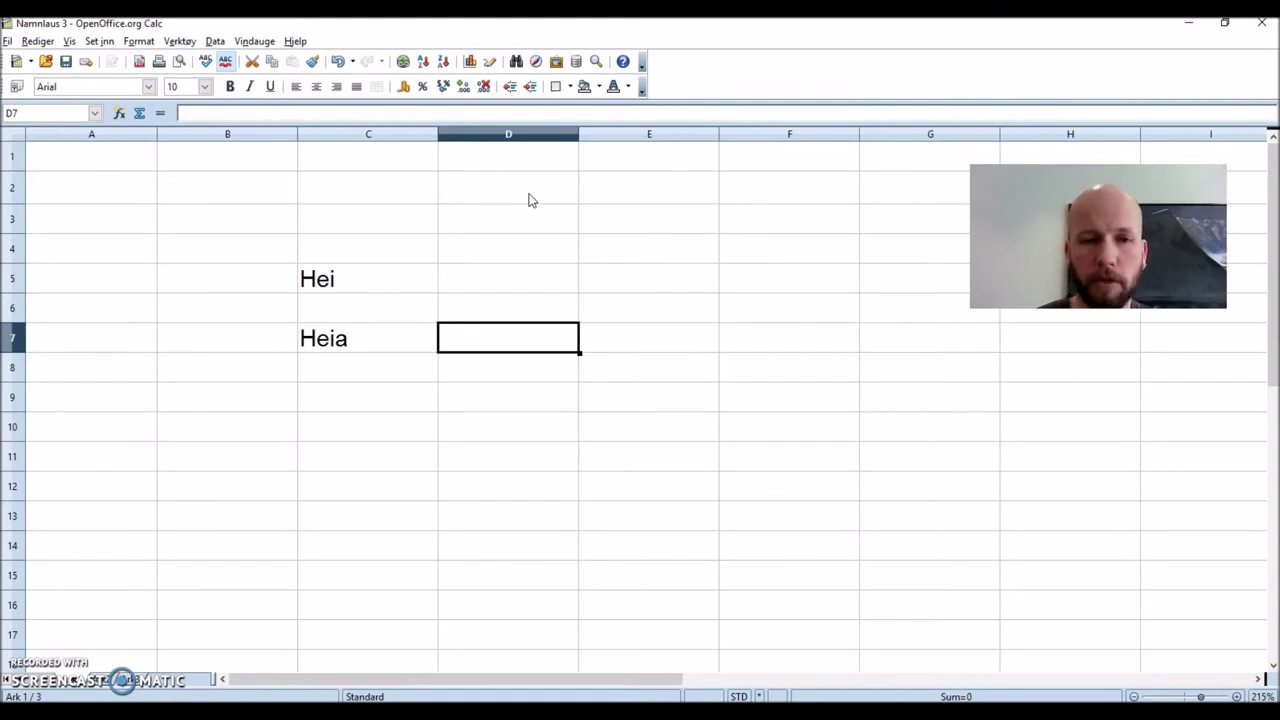
Delete the contents of cells C7 and C5, keeping the default deletion options.
{"action": "key", "text": "Left"}
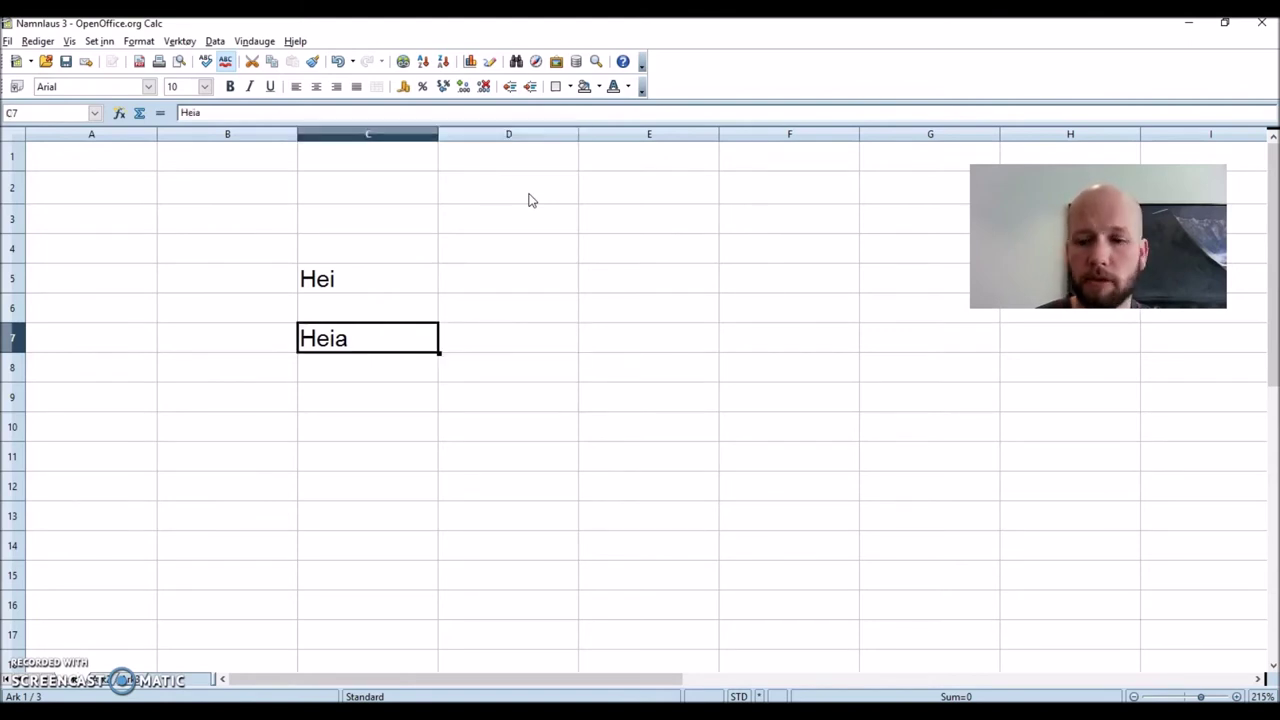
{"action": "key", "text": "Delete"}
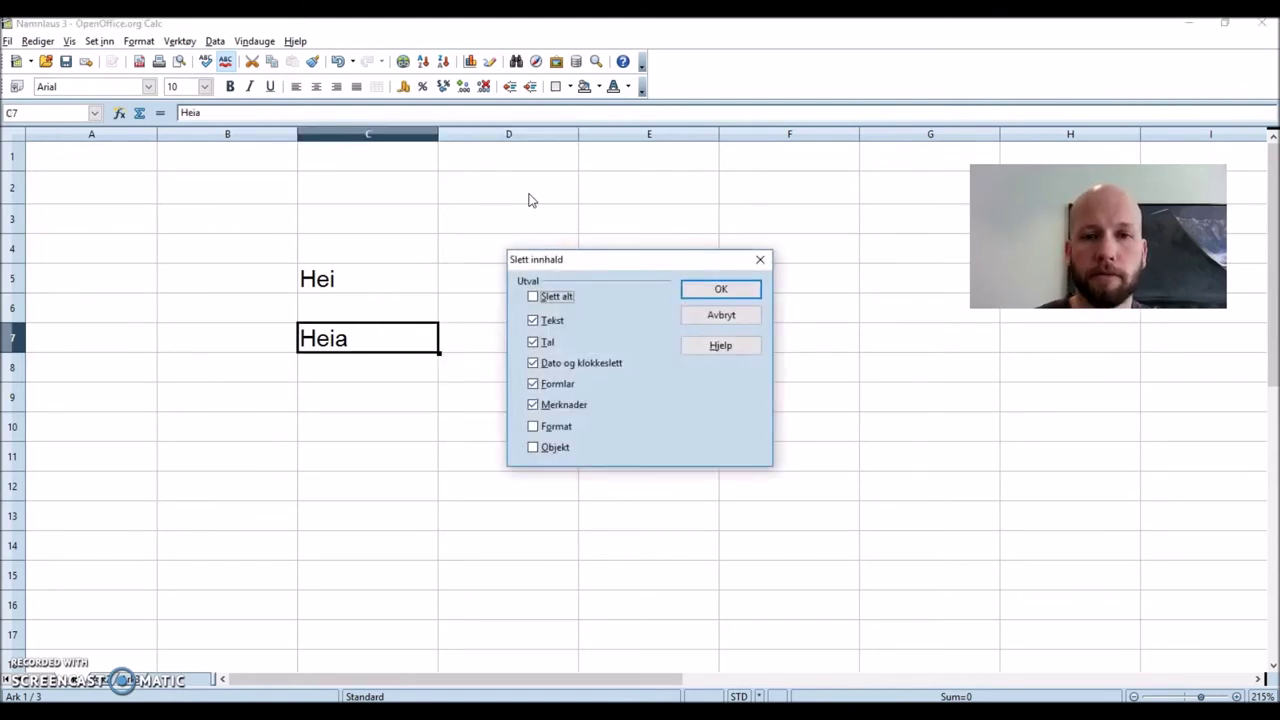
{"action": "key", "text": "Return"}
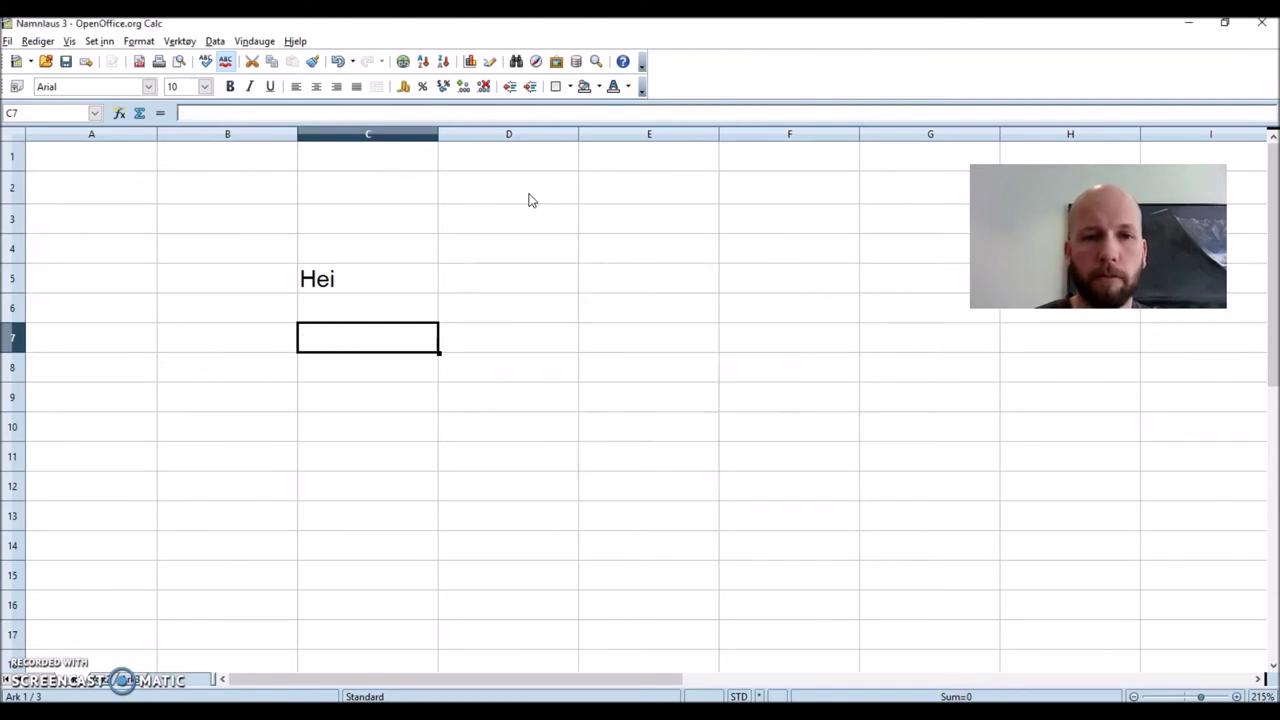
{"action": "key", "text": "Up"}
{"action": "key", "text": "Up"}
{"action": "key", "text": "Delete"}
{"action": "key", "text": "Return"}
Enter the number 3 in cell C4 and the number 5 in cell C5.
{"action": "key", "text": "Up"}
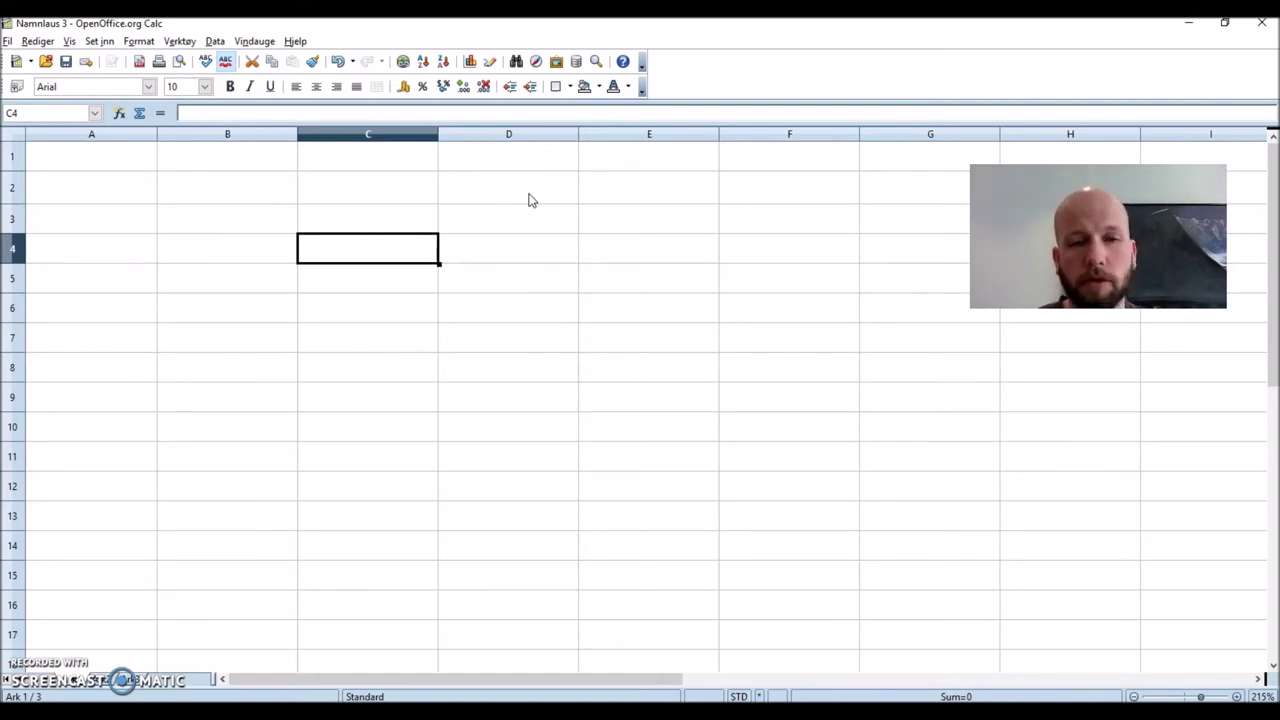
{"action": "type", "text": "3"}
{"action": "key", "text": "Return"}
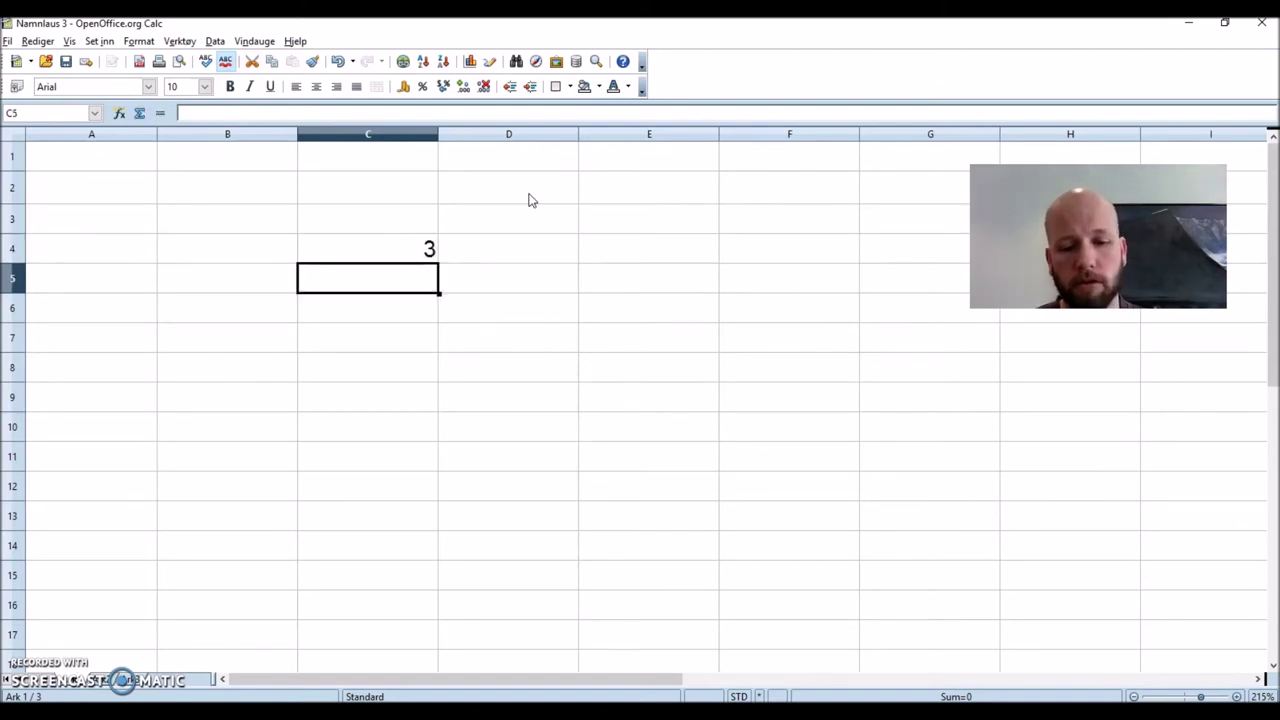
{"action": "type", "text": "5"}
{"action": "key", "text": "Return"}
Add the two numbers in cell C6 with the formula =C4+C5, picking the cells as references.
{"action": "key", "text": "Right"}
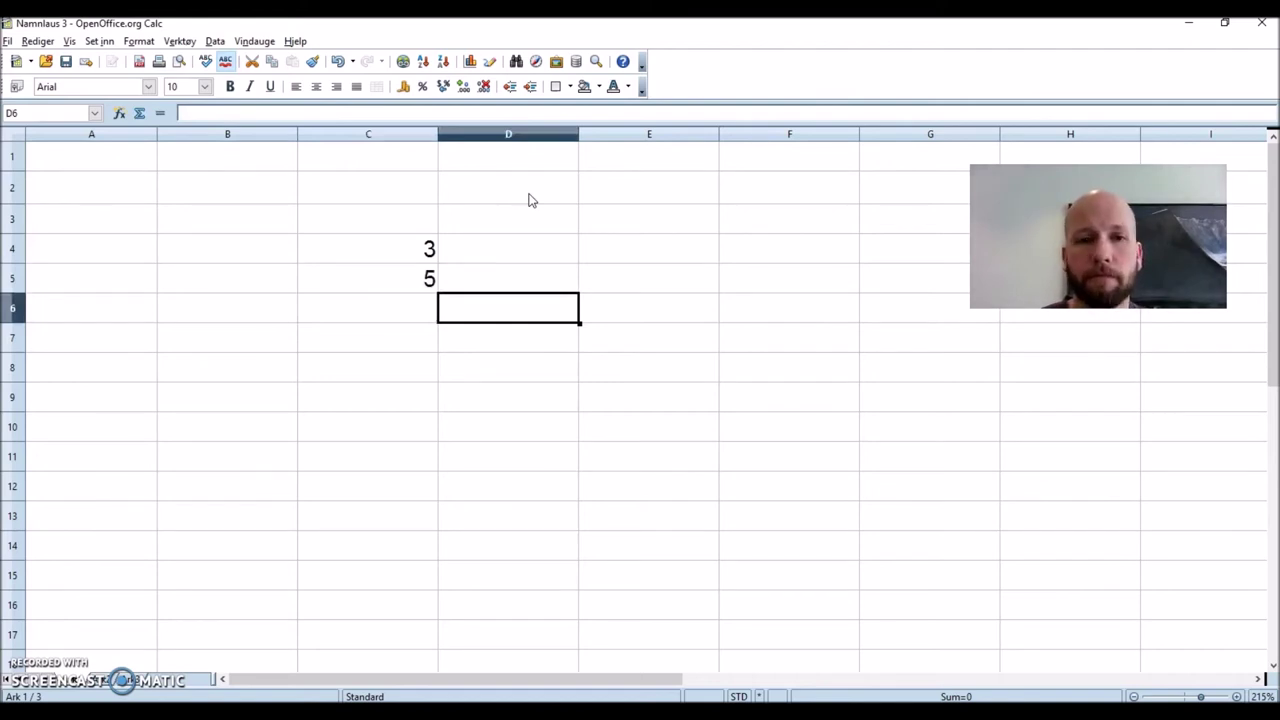
{"action": "key", "text": "Down"}
{"action": "key", "text": "Left"}
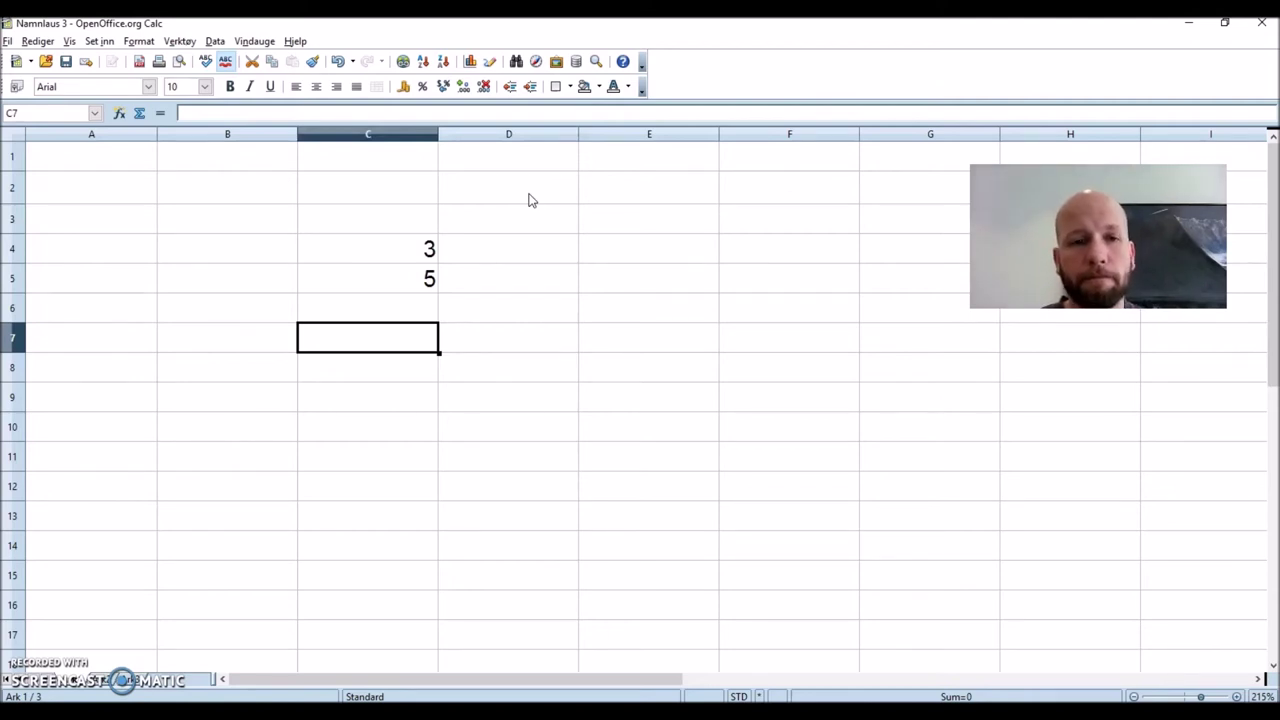
{"action": "key", "text": "Up"}
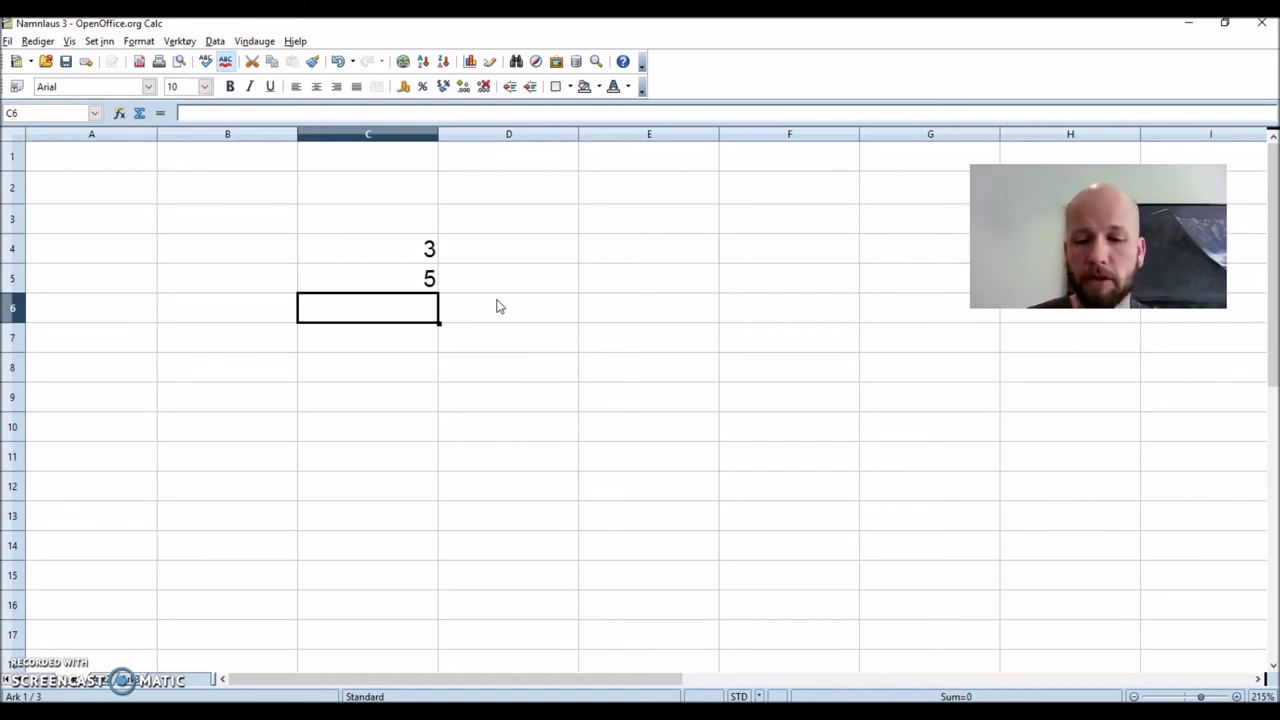
{"action": "type", "text": "="}
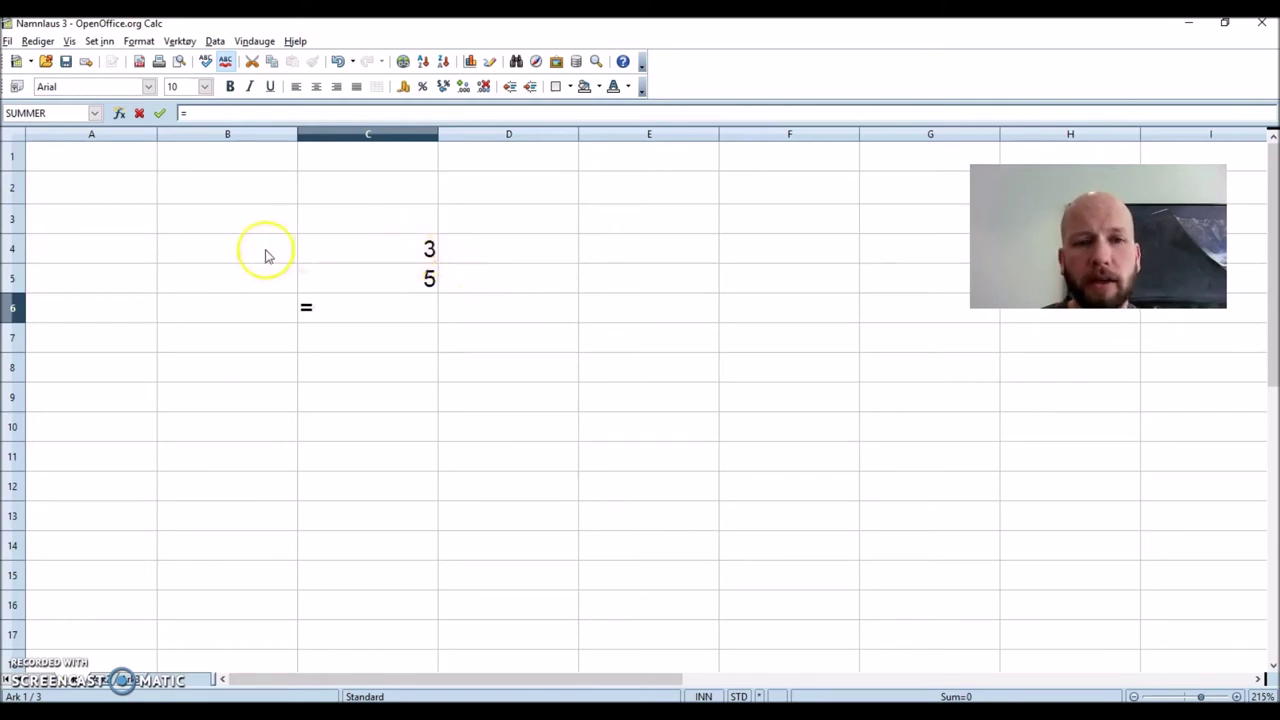
{"action": "left_click", "coordinate": [395, 251]}
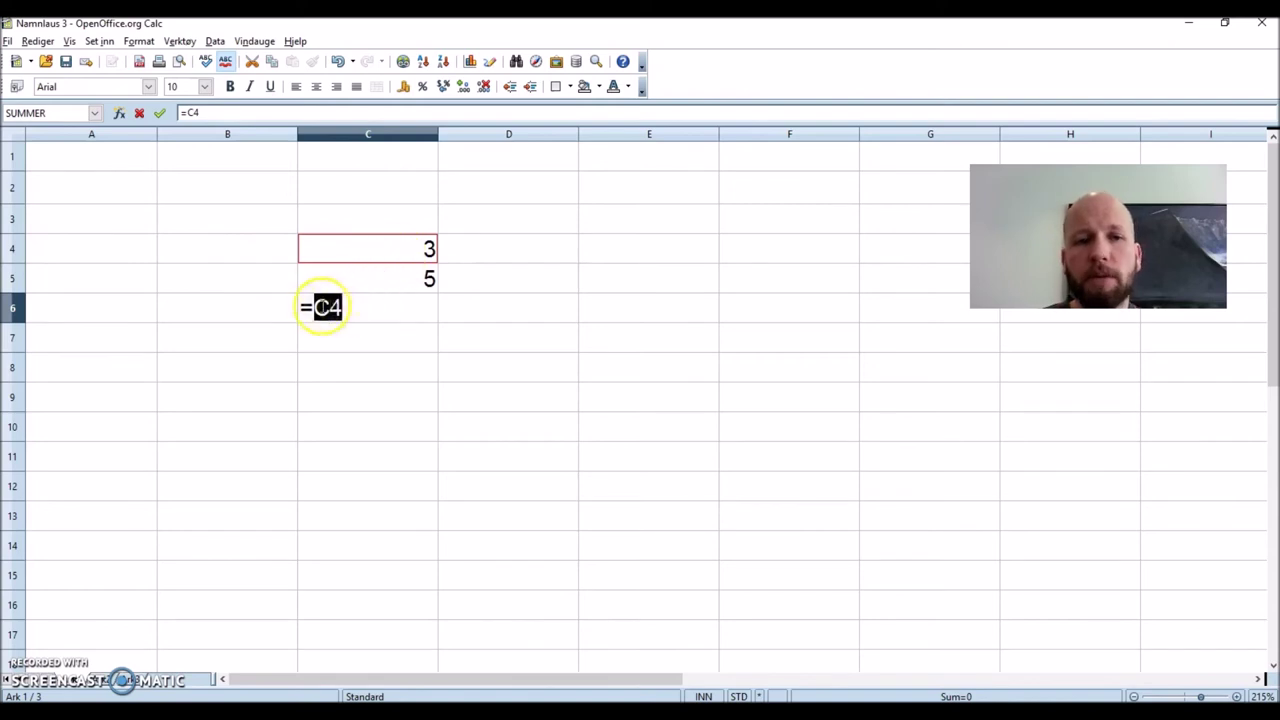
{"action": "left_click", "coordinate": [350, 306]}
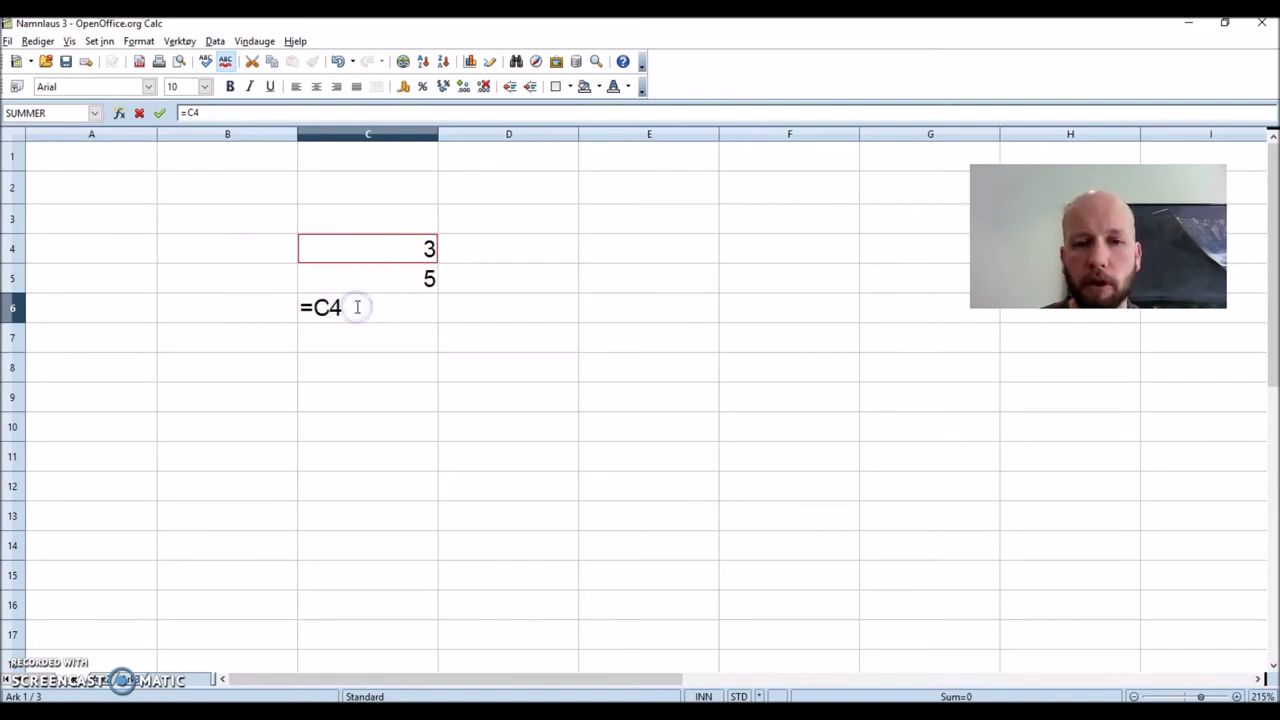
{"action": "key", "text": "BackSpace"}
{"action": "key", "text": "BackSpace"}
{"action": "type", "text": "C4"}
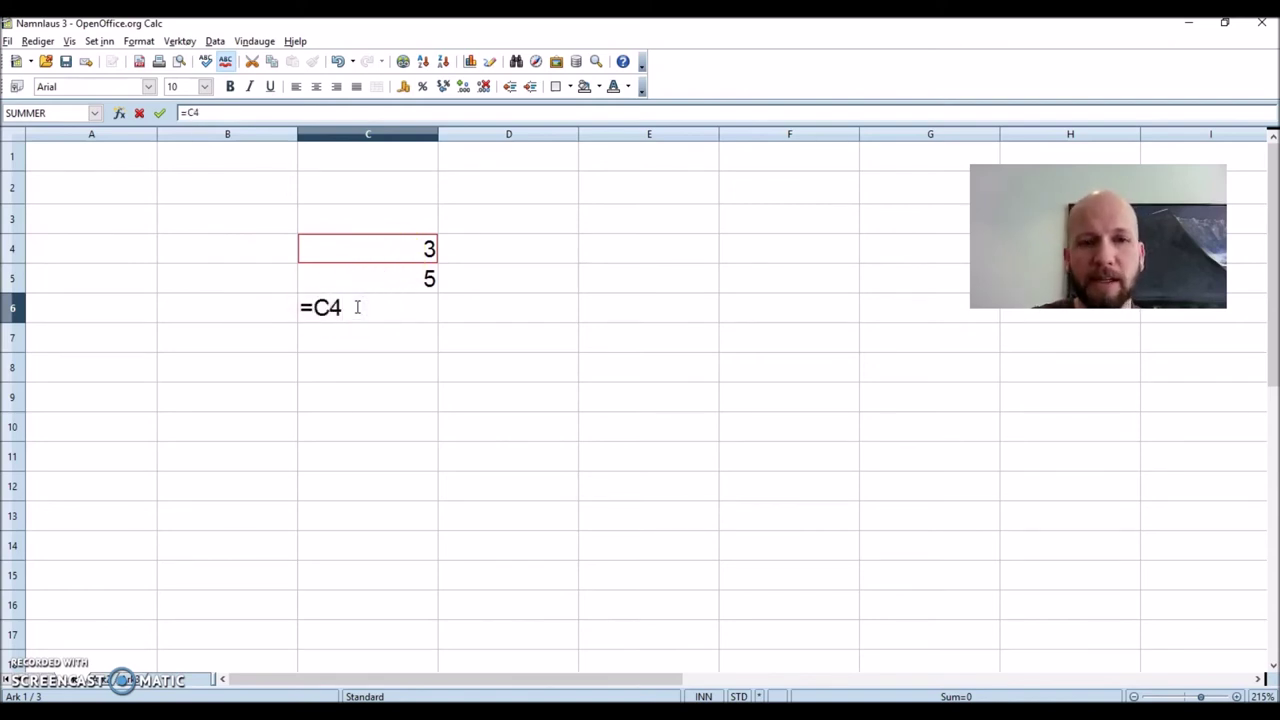
{"action": "left_click", "coordinate": [391, 260]}
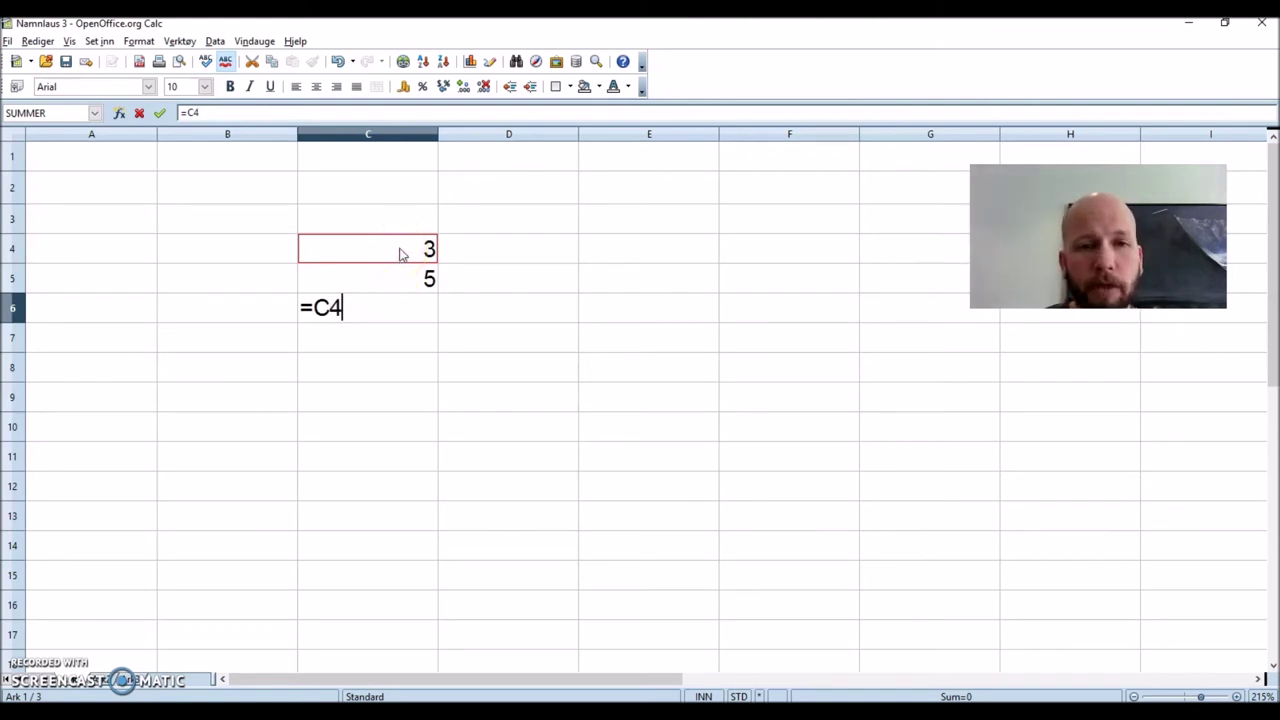
{"action": "type", "text": "+"}
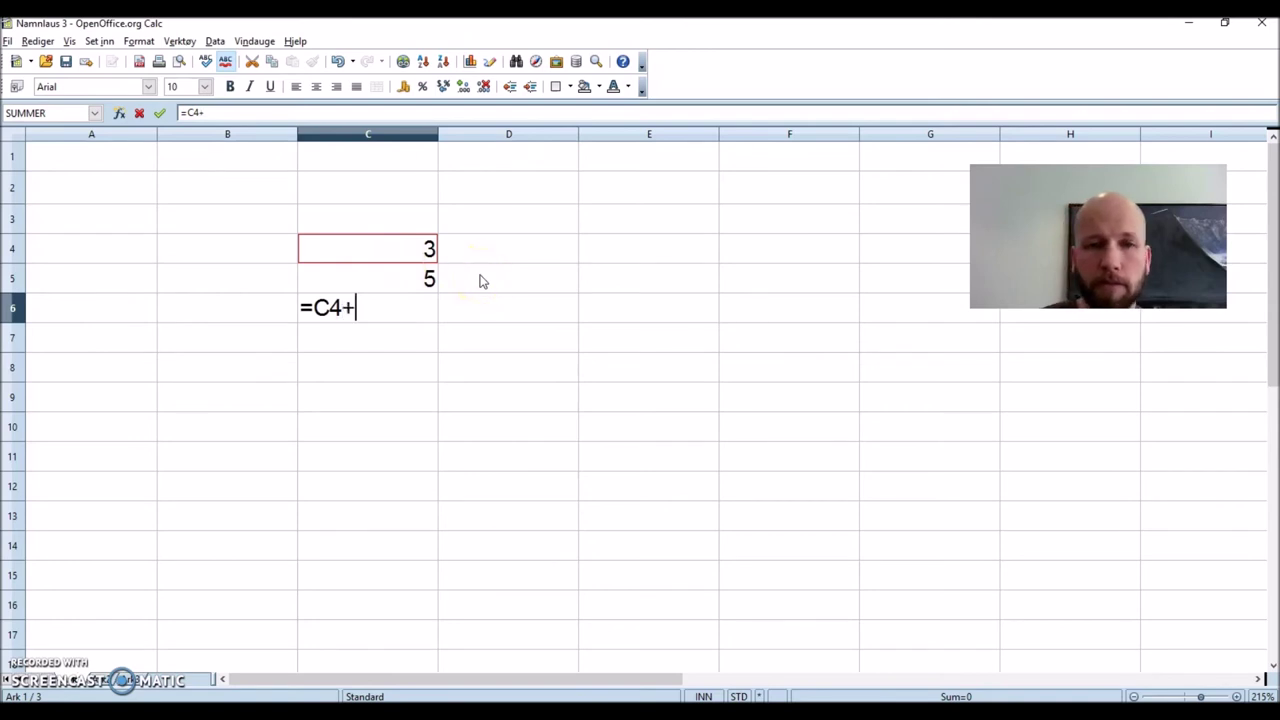
{"action": "left_click", "coordinate": [389, 283]}
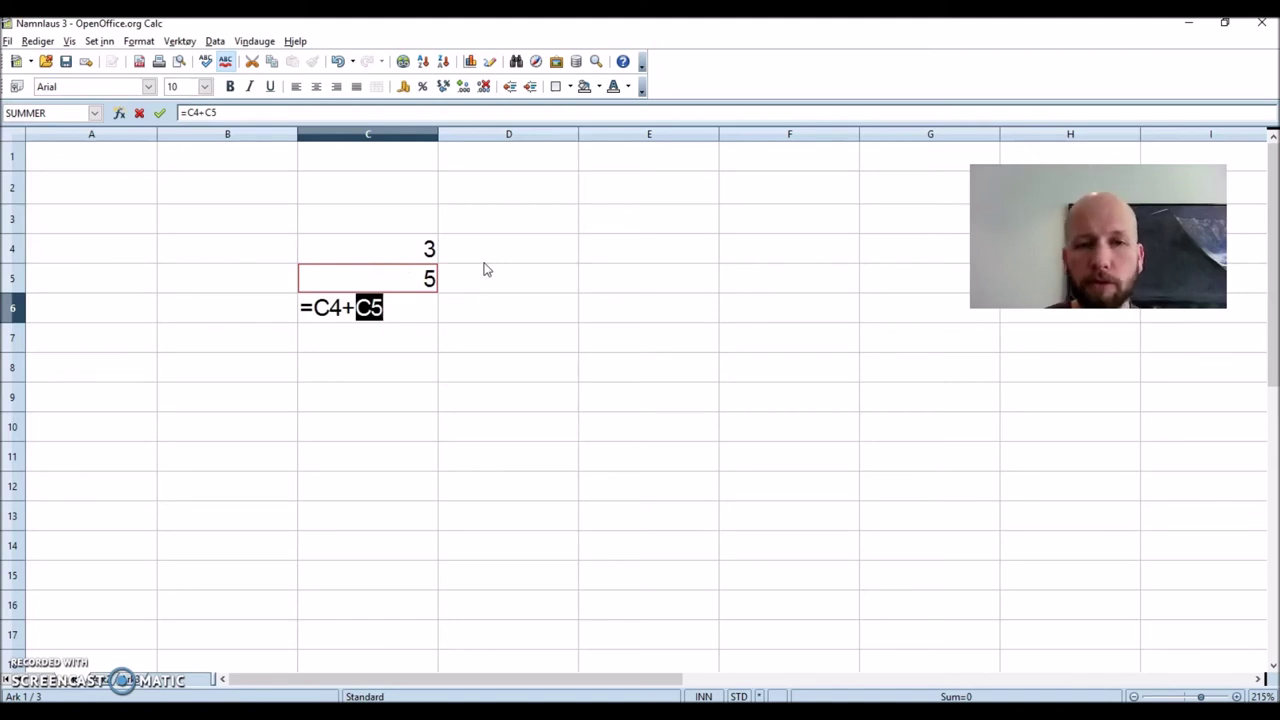
{"action": "key", "text": "Return"}
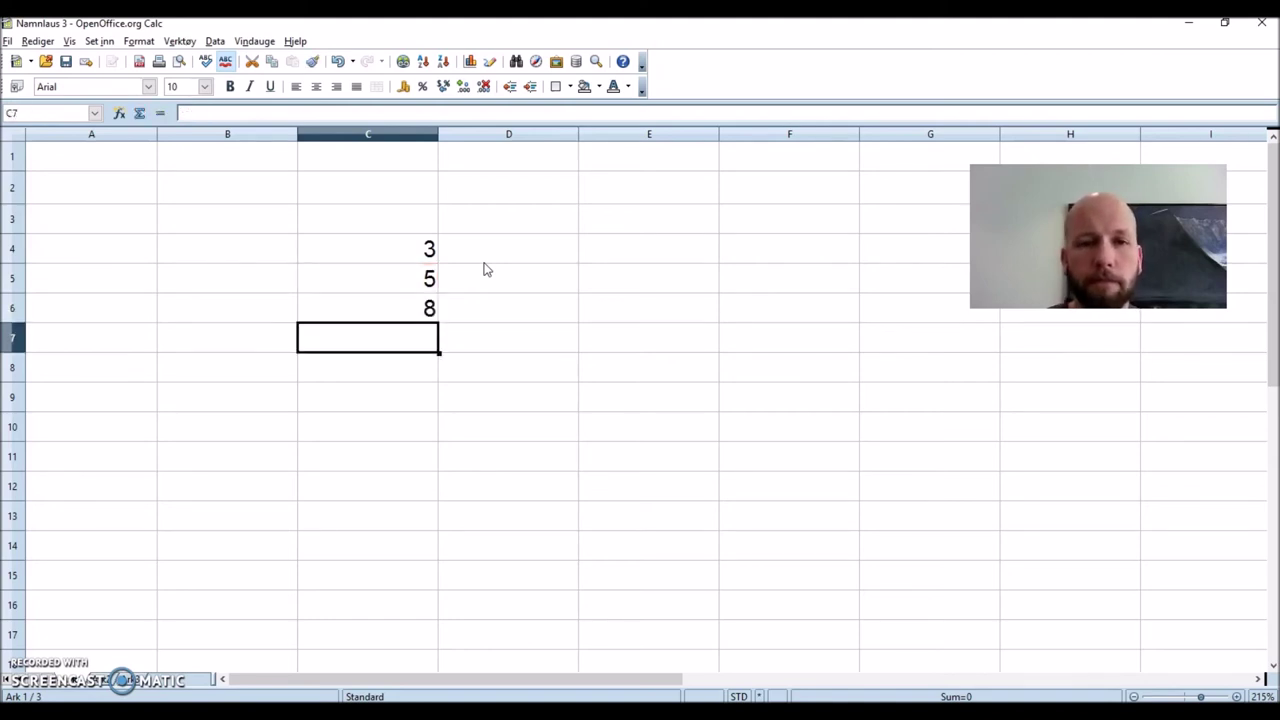
Inspect the formula behind the sum in cell C6 and the cells it refers to, leaving it unedited.
{"action": "key", "text": "Up"}
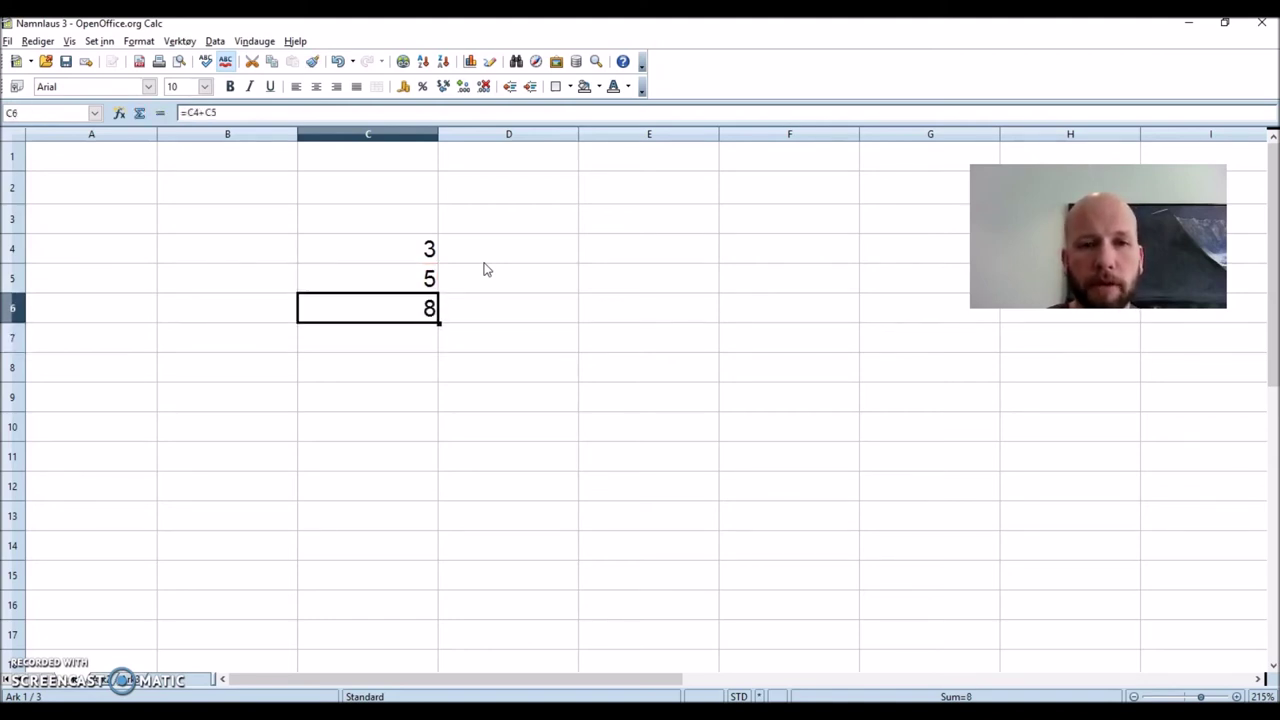
{"action": "left_click", "coordinate": [395, 312]}
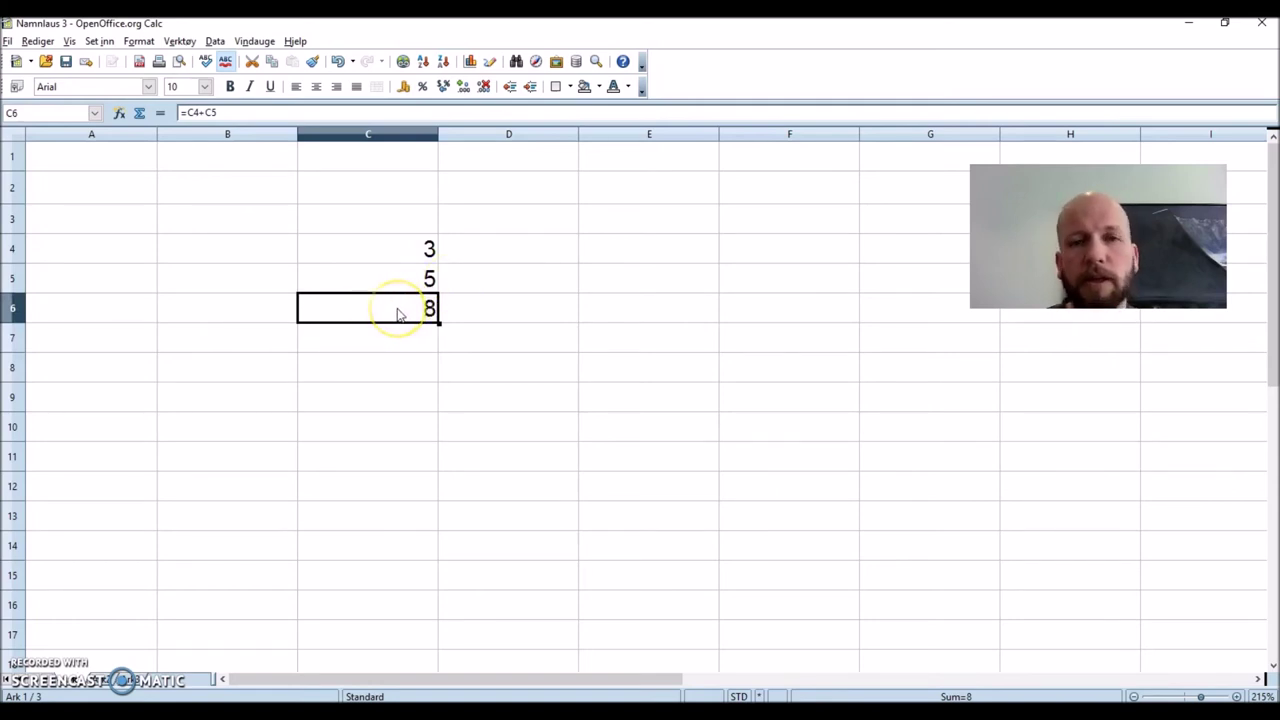
{"action": "left_click", "coordinate": [227, 112]}
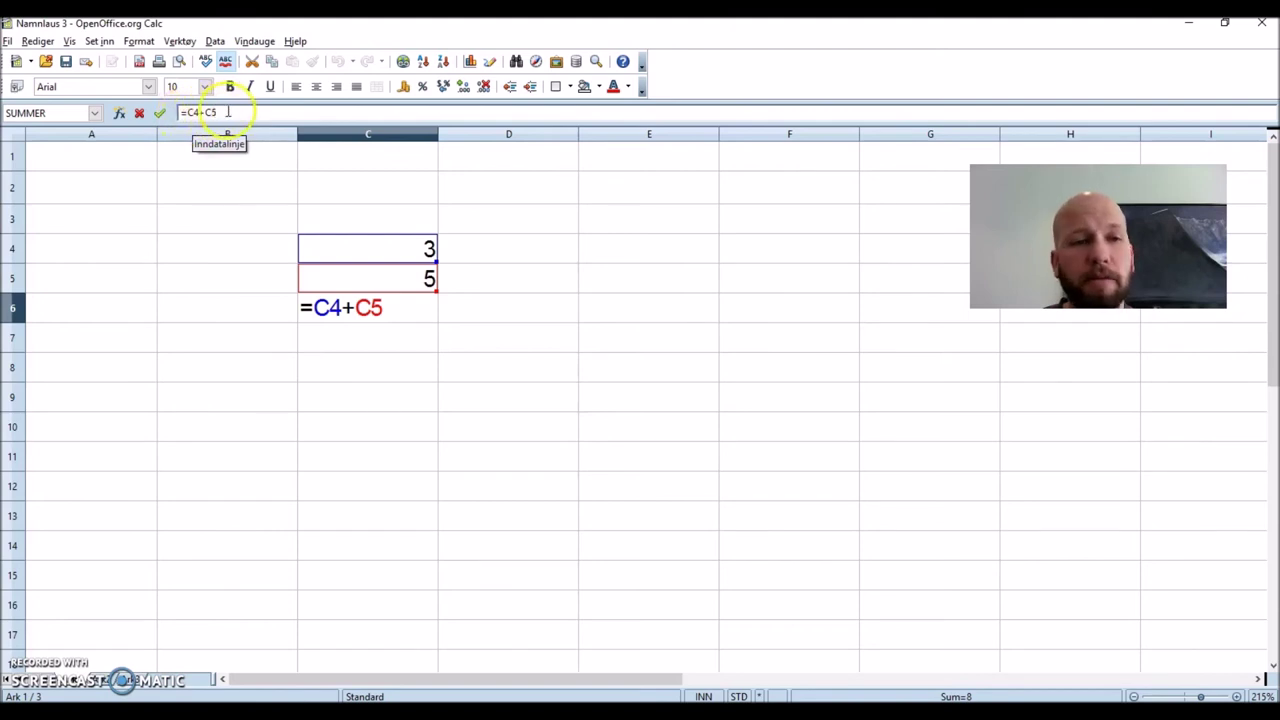
{"action": "key", "text": "Return"}
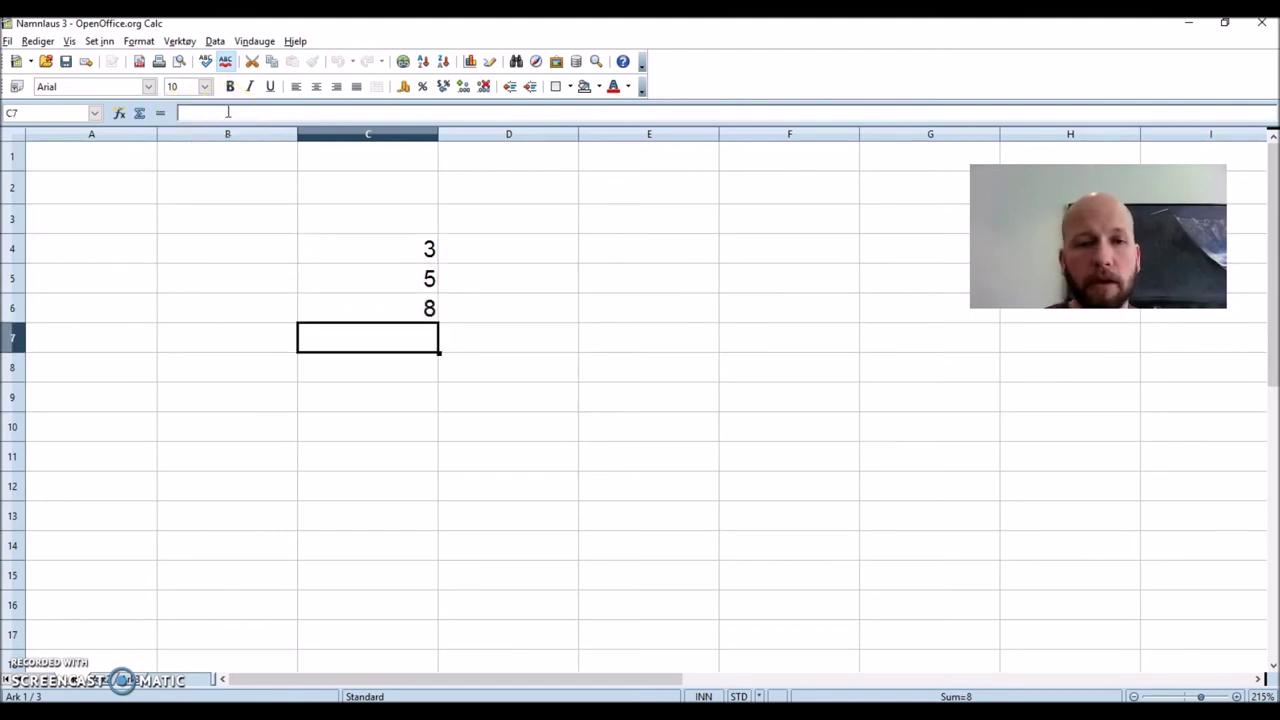
{"action": "left_click", "coordinate": [421, 316]}
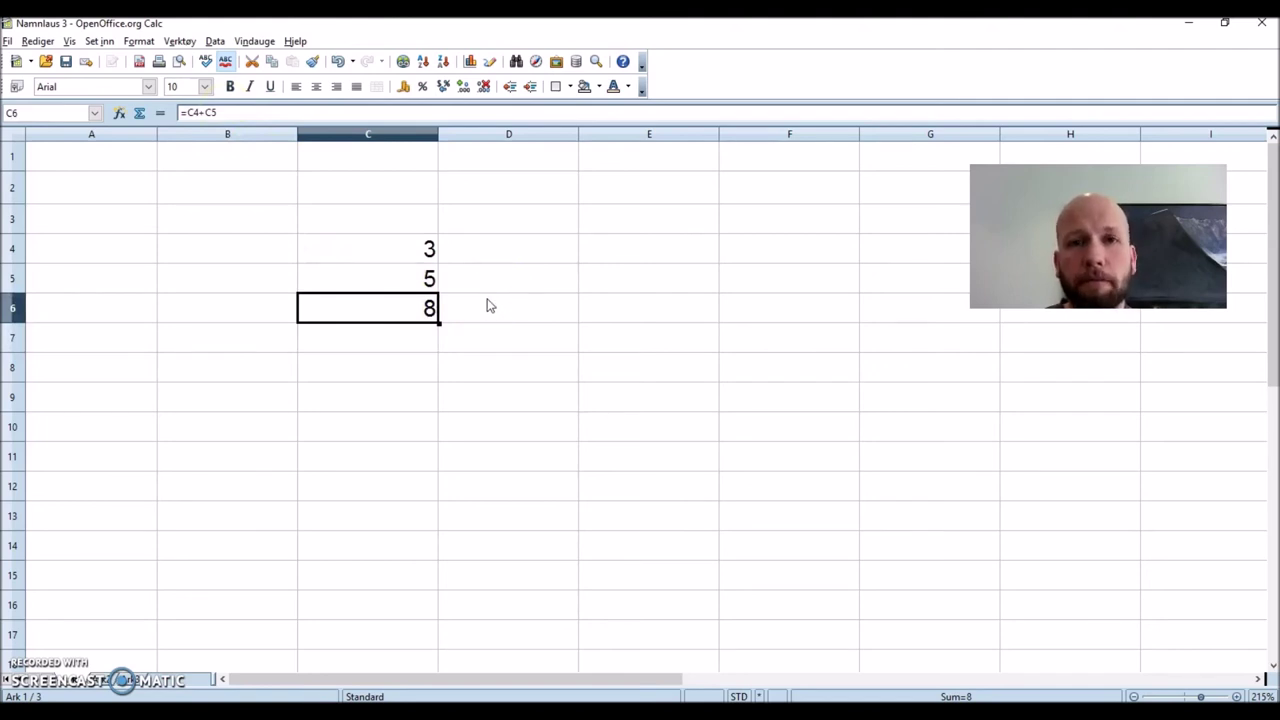
Change the number in cell C4 to 4.
{"action": "left_click", "coordinate": [397, 250]}
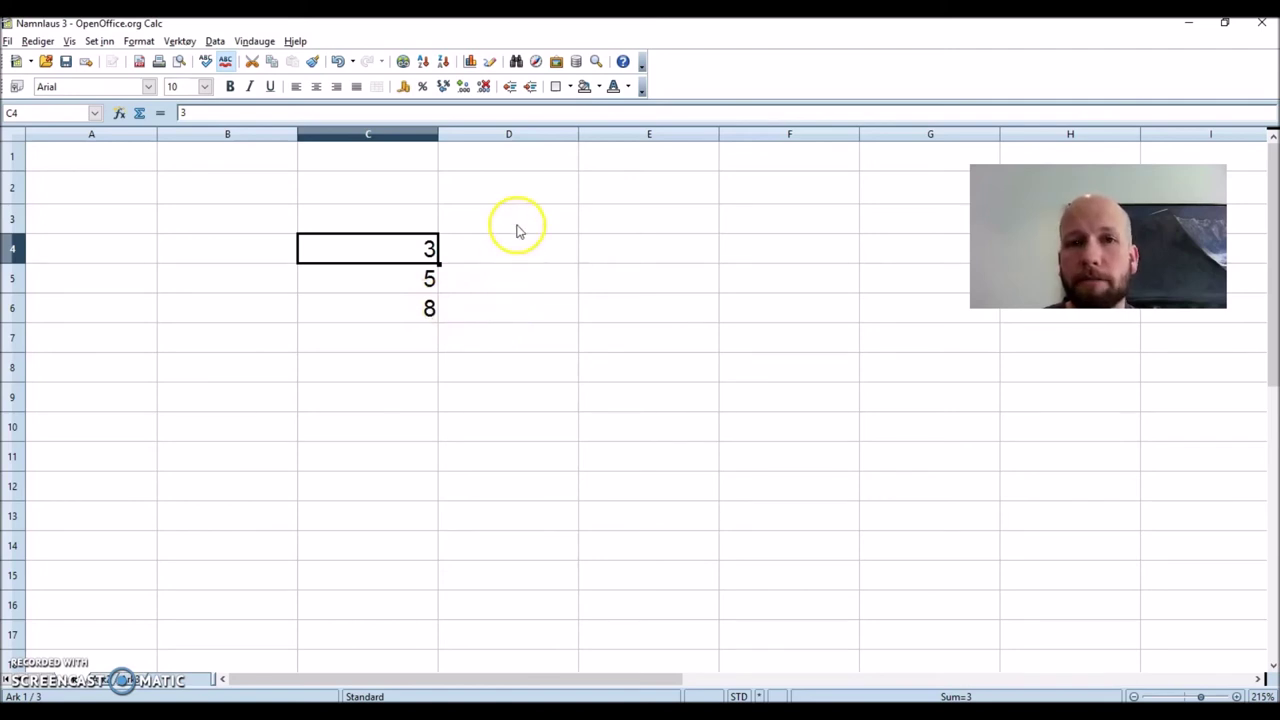
{"action": "type", "text": "4"}
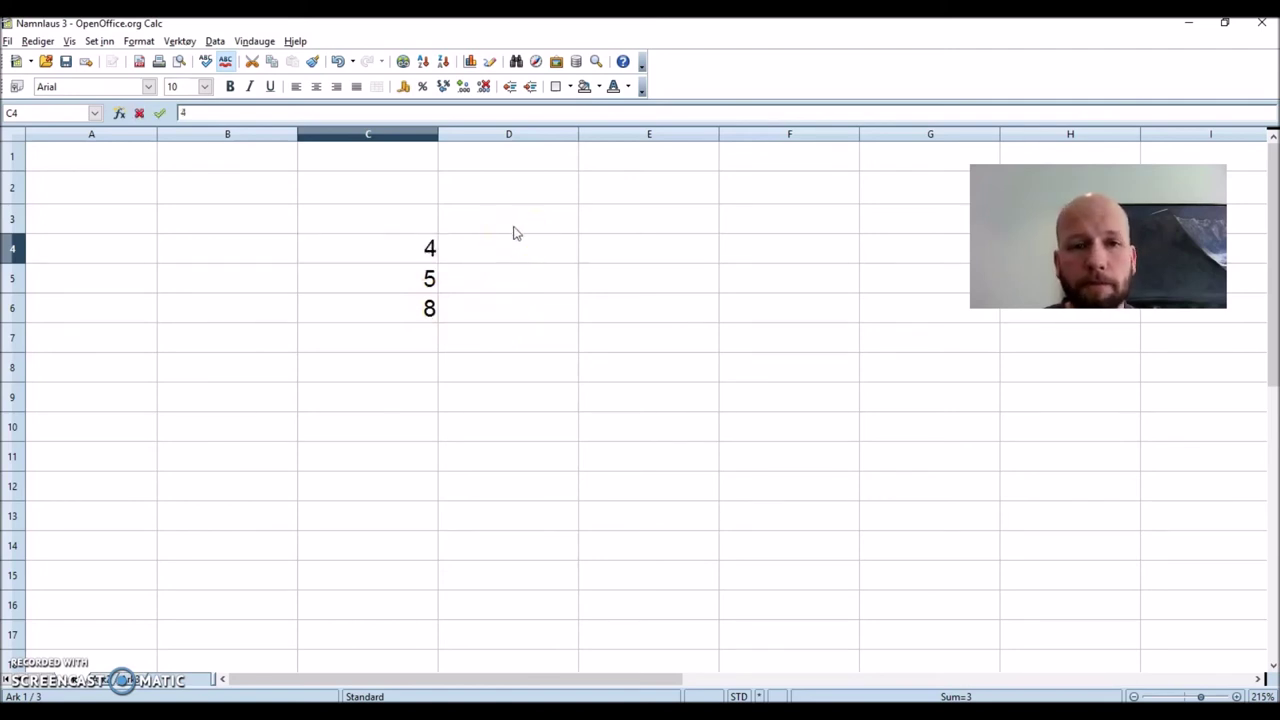
{"action": "key", "text": "Return"}
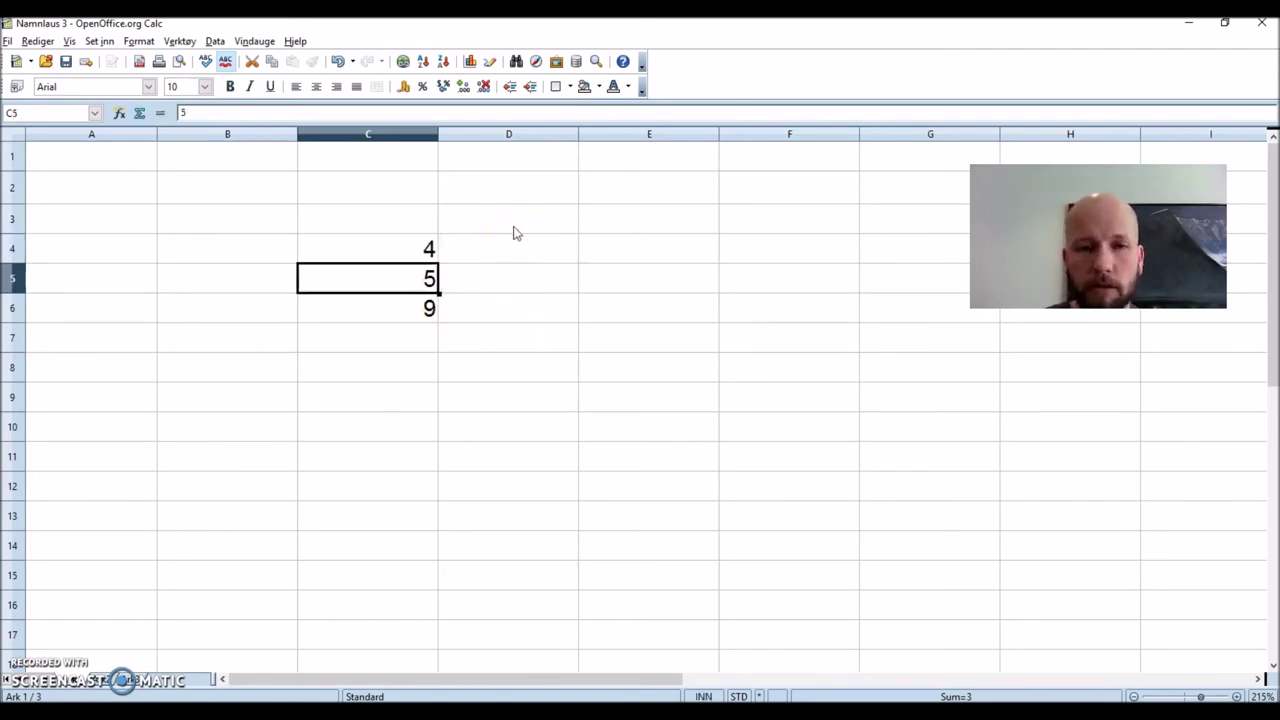
Check the result in cell C6 and show its formula with the referenced cells once more.
{"action": "left_click", "coordinate": [410, 308]}
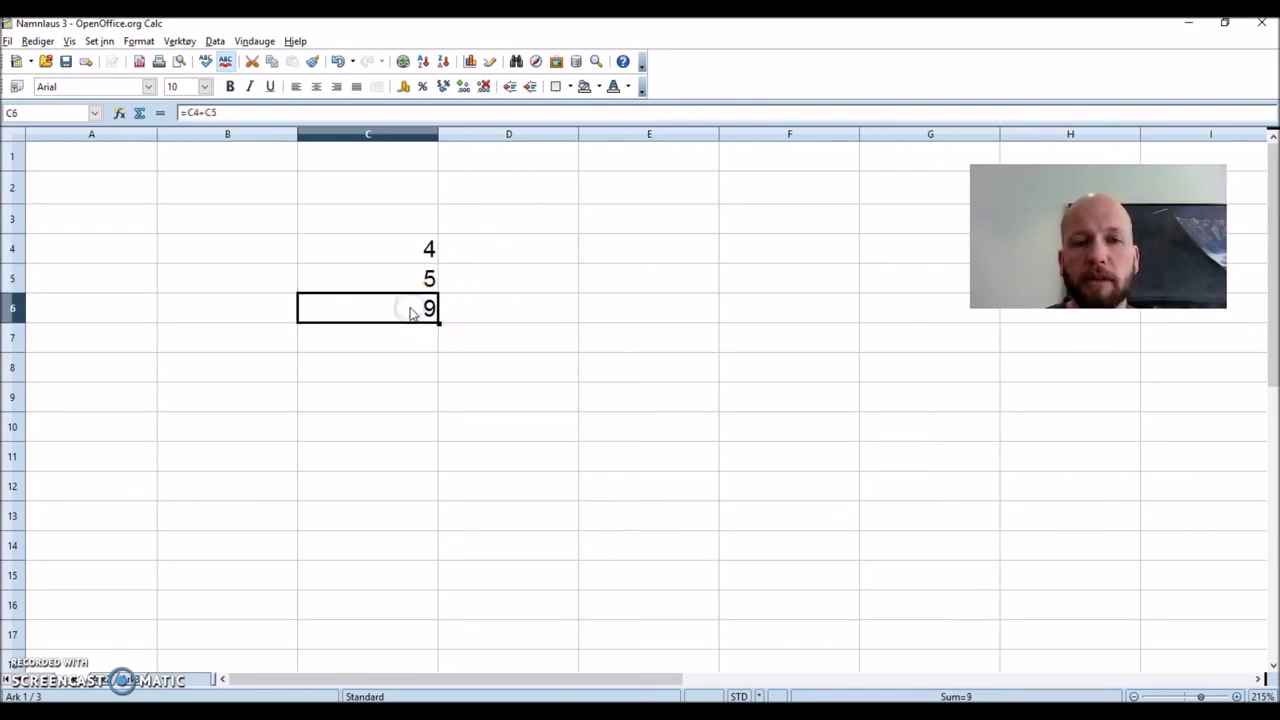
{"action": "key", "text": "F2"}
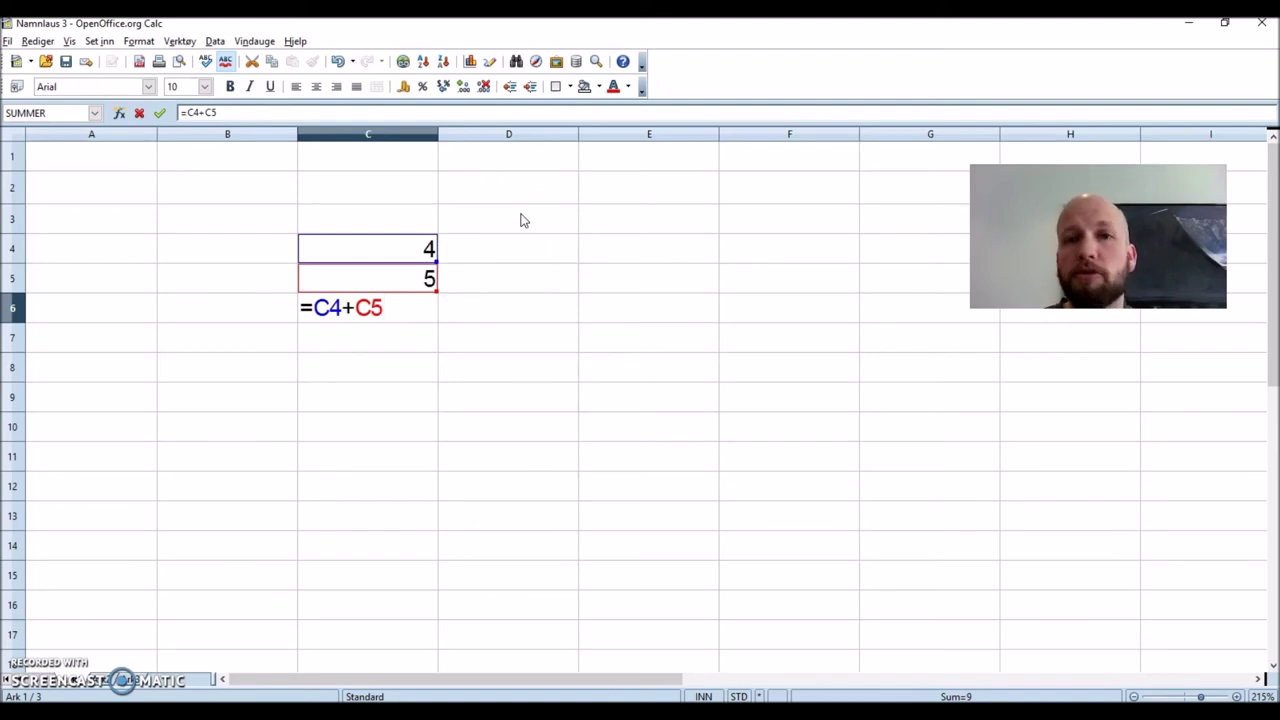
{"action": "key", "text": "Return"}
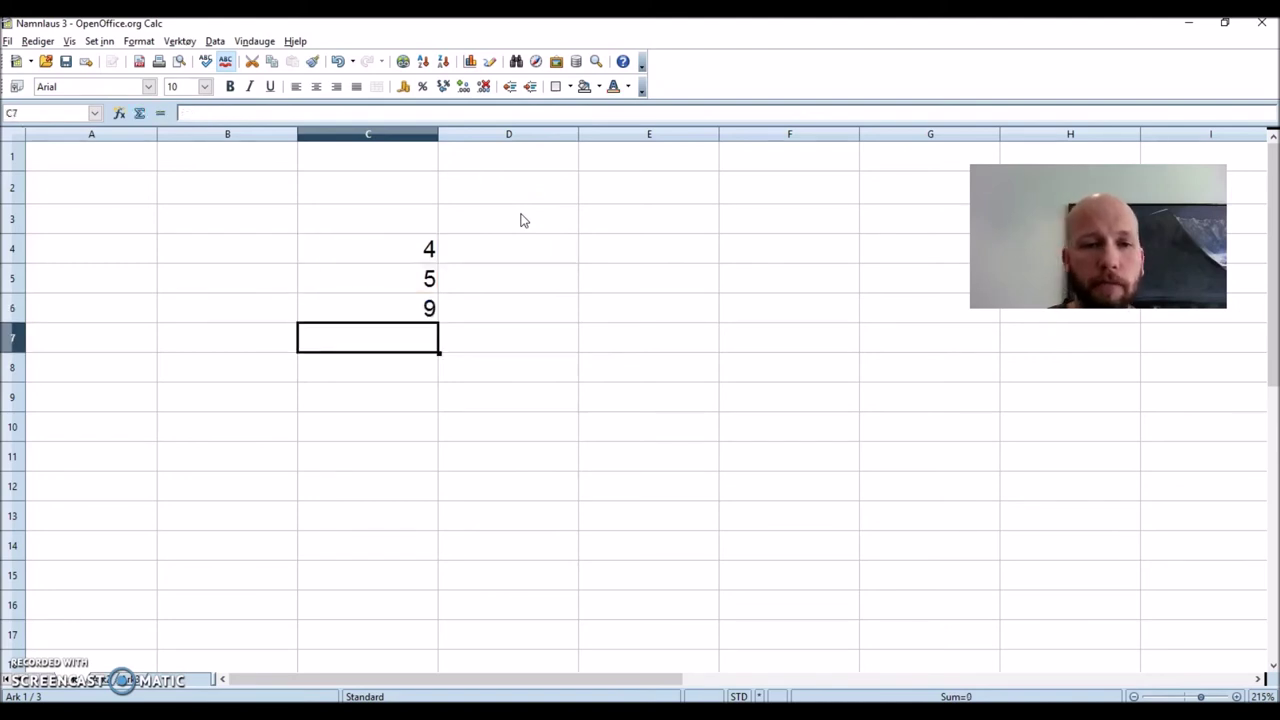
Subtract C5 from C4 in cell E6 with the formula =C4-C5 and reselect the cell to check it.
{"action": "left_click", "coordinate": [601, 315]}
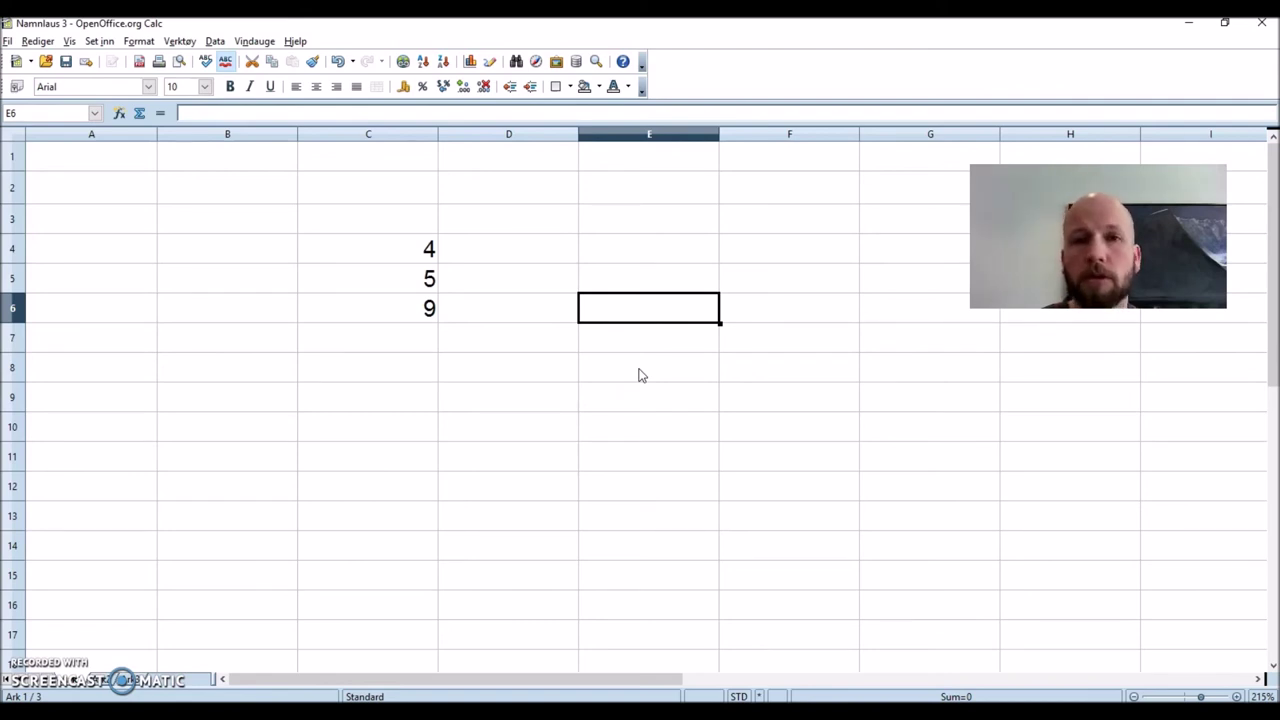
{"action": "type", "text": "="}
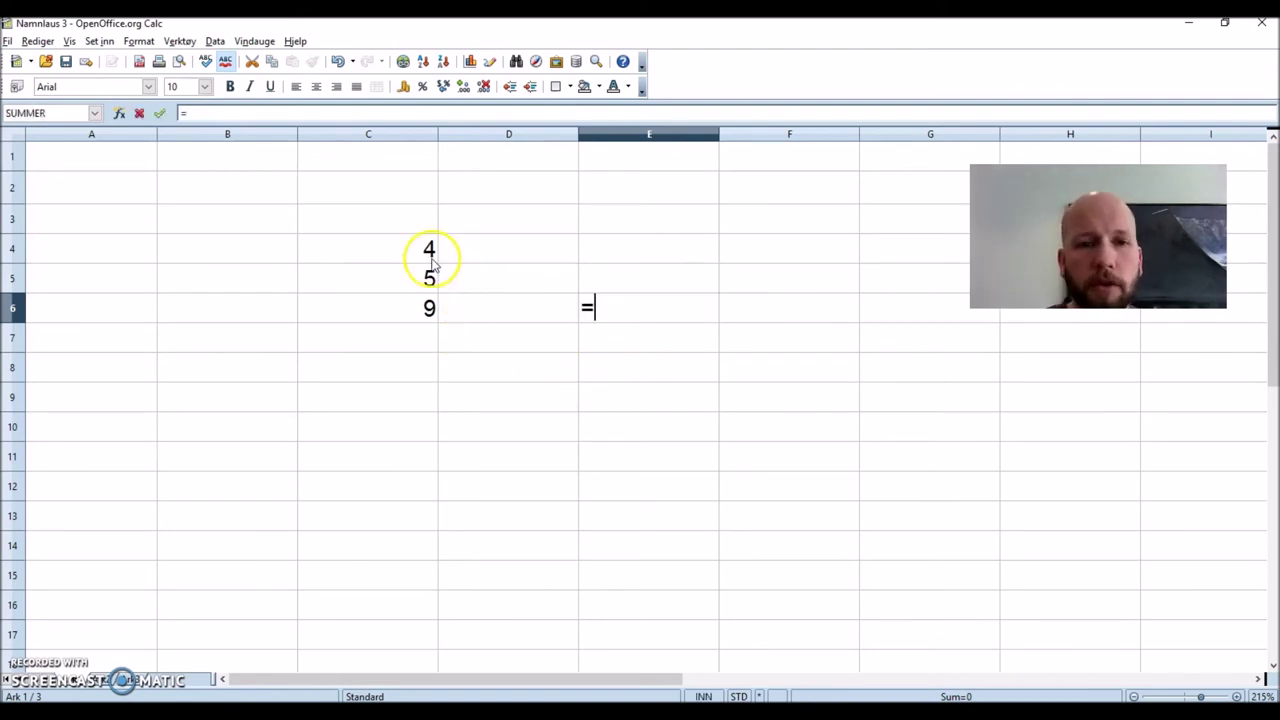
{"action": "left_click", "coordinate": [396, 248]}
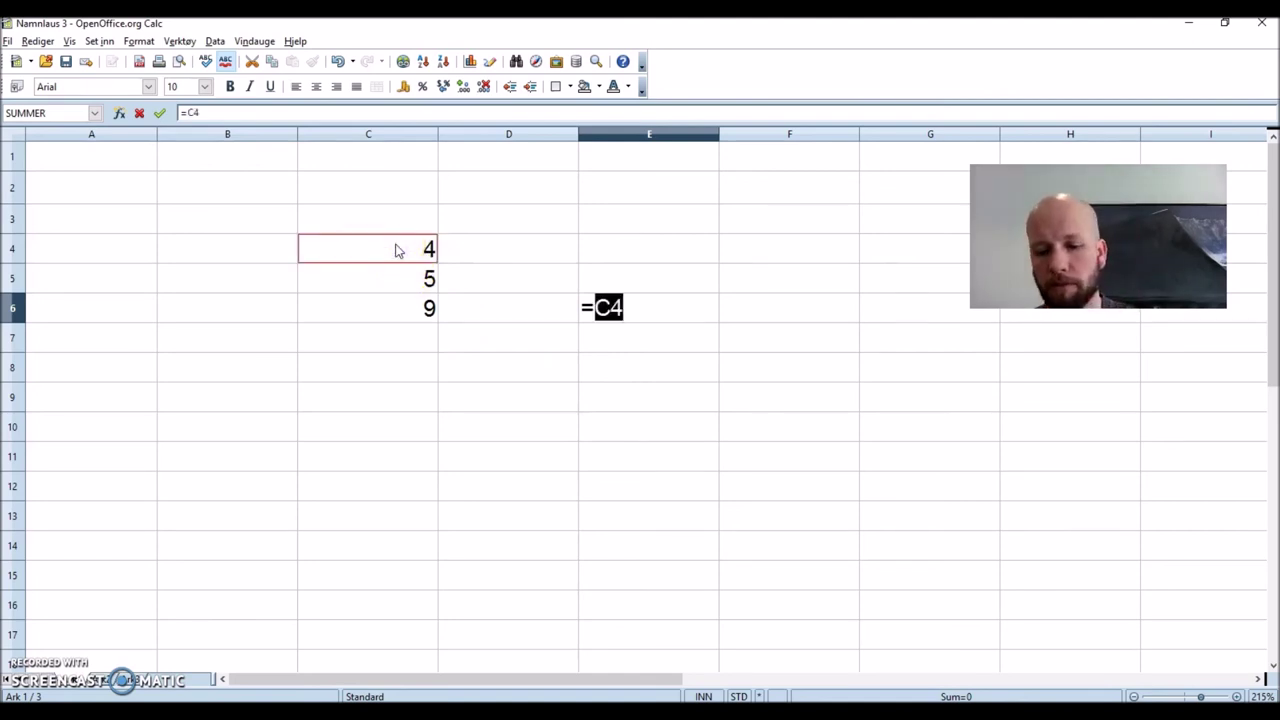
{"action": "type", "text": "-"}
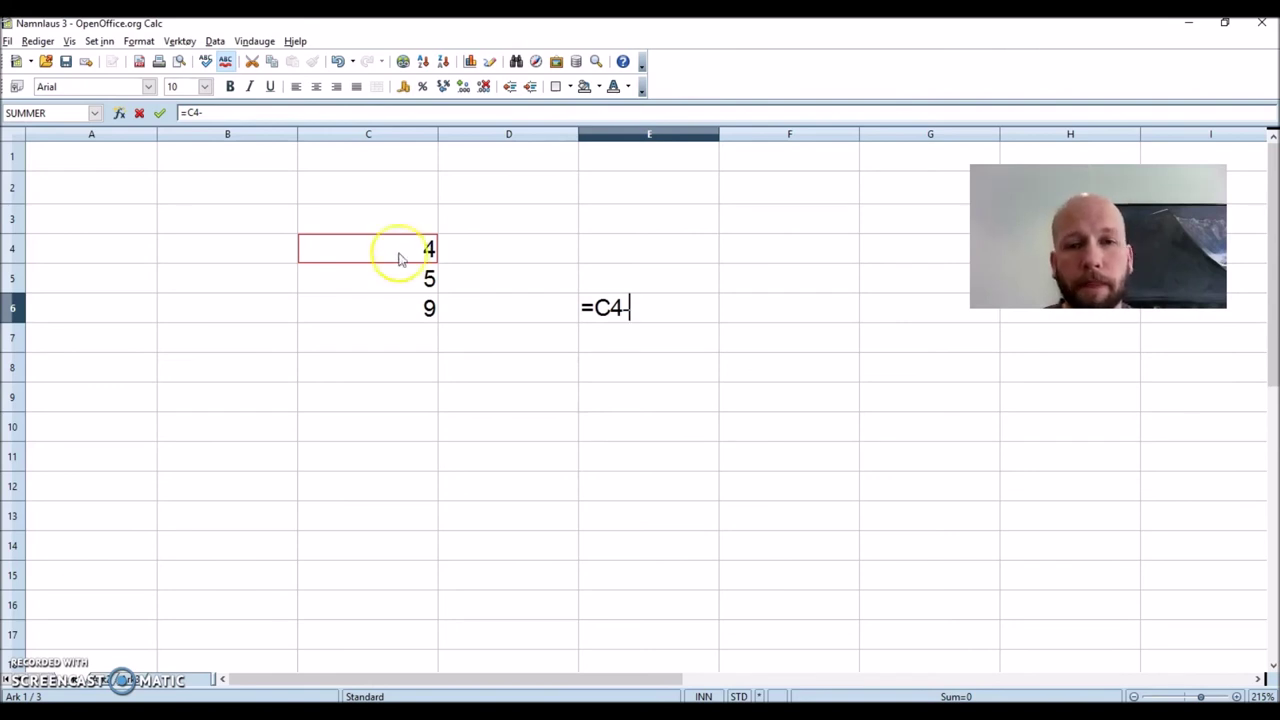
{"action": "left_click", "coordinate": [399, 280]}
{"action": "key", "text": "Return"}
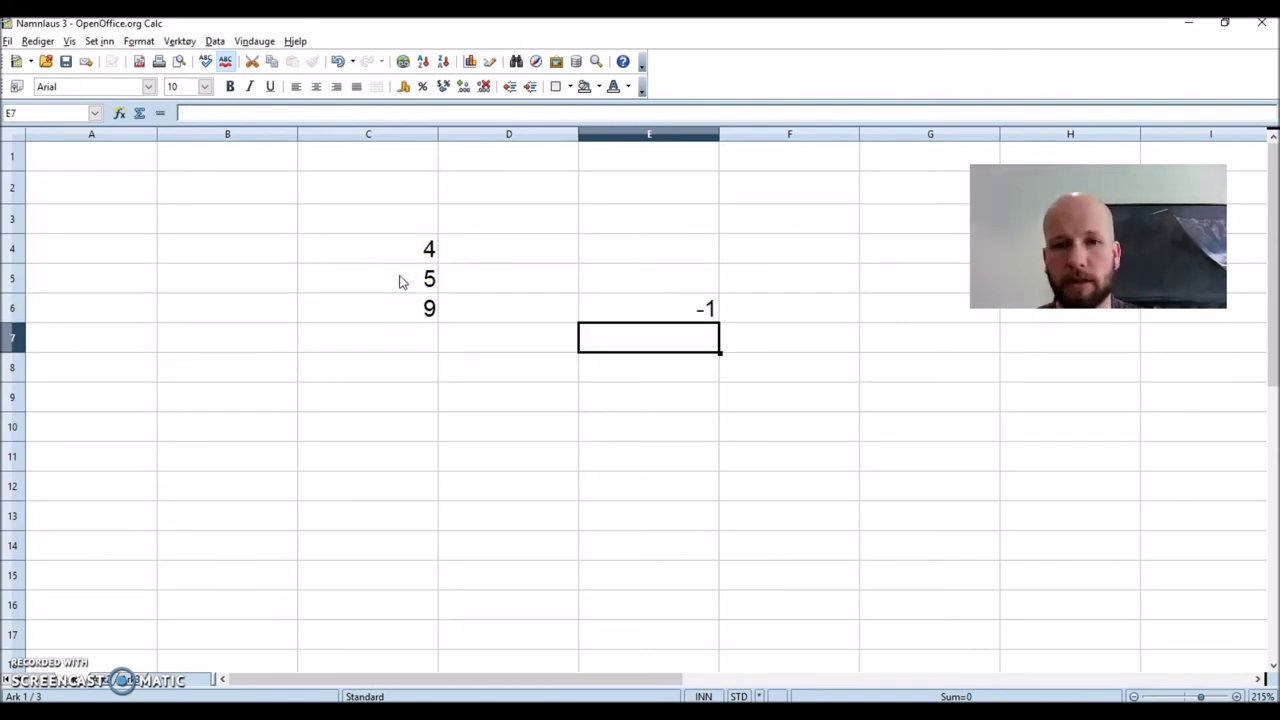
{"action": "left_click", "coordinate": [670, 310]}
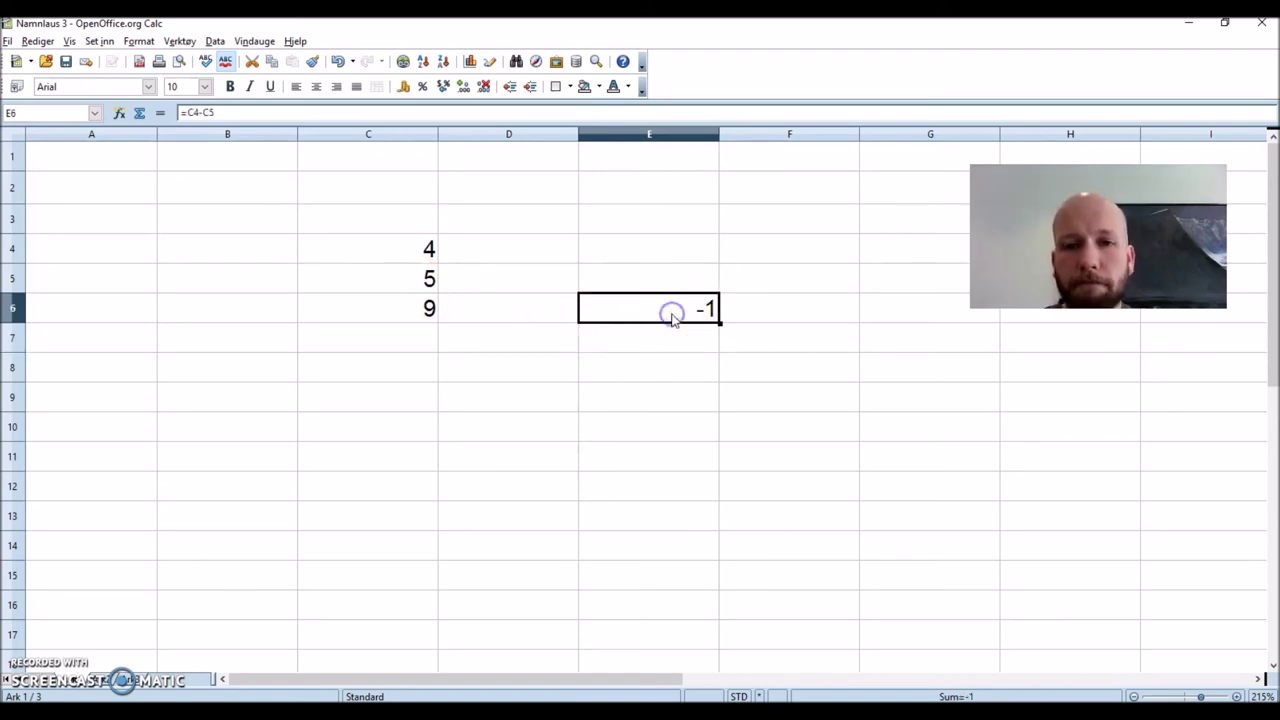
Multiply C4 by C5 in cell D8 with the formula =C4*C5.
{"action": "left_click", "coordinate": [472, 371]}
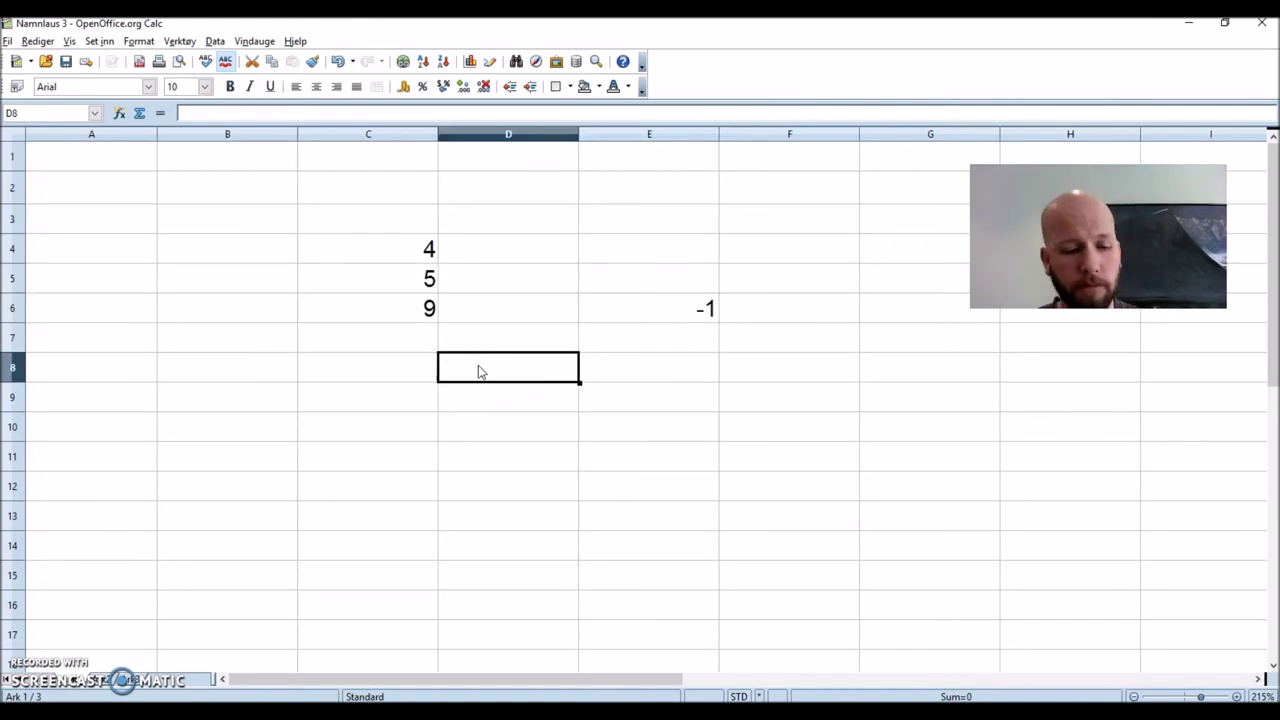
{"action": "type", "text": "="}
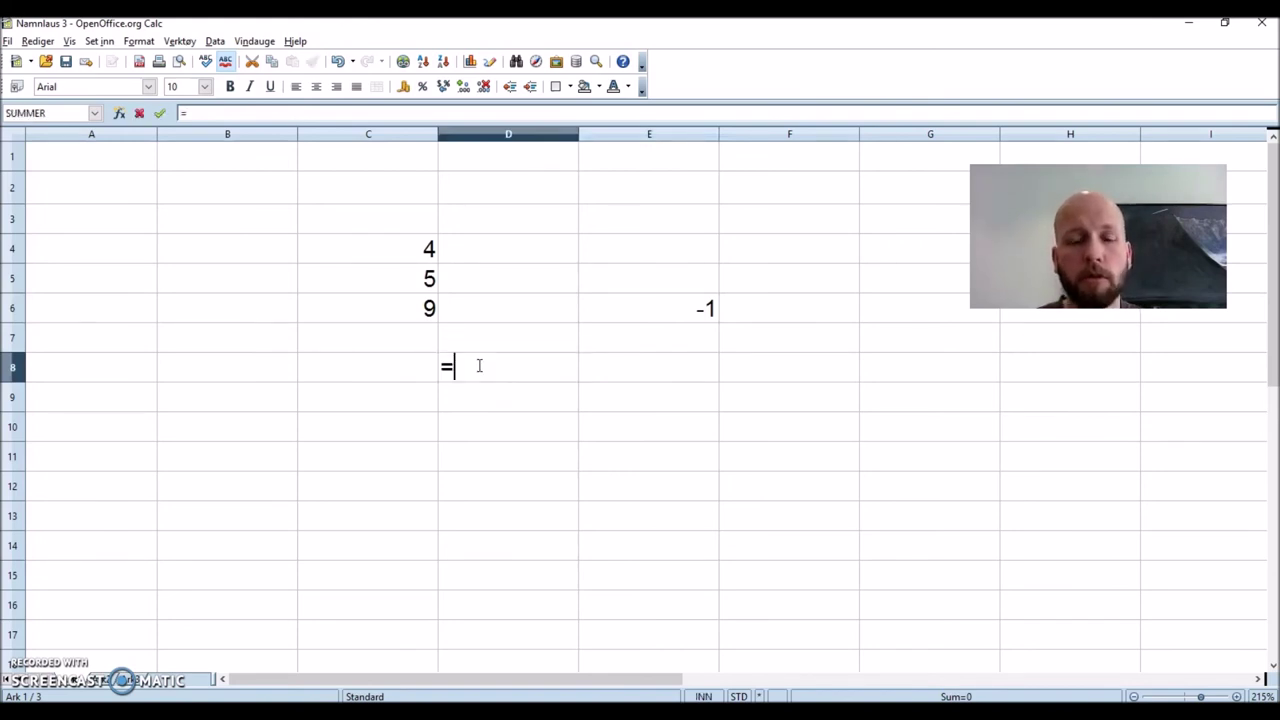
{"action": "left_click", "coordinate": [394, 254]}
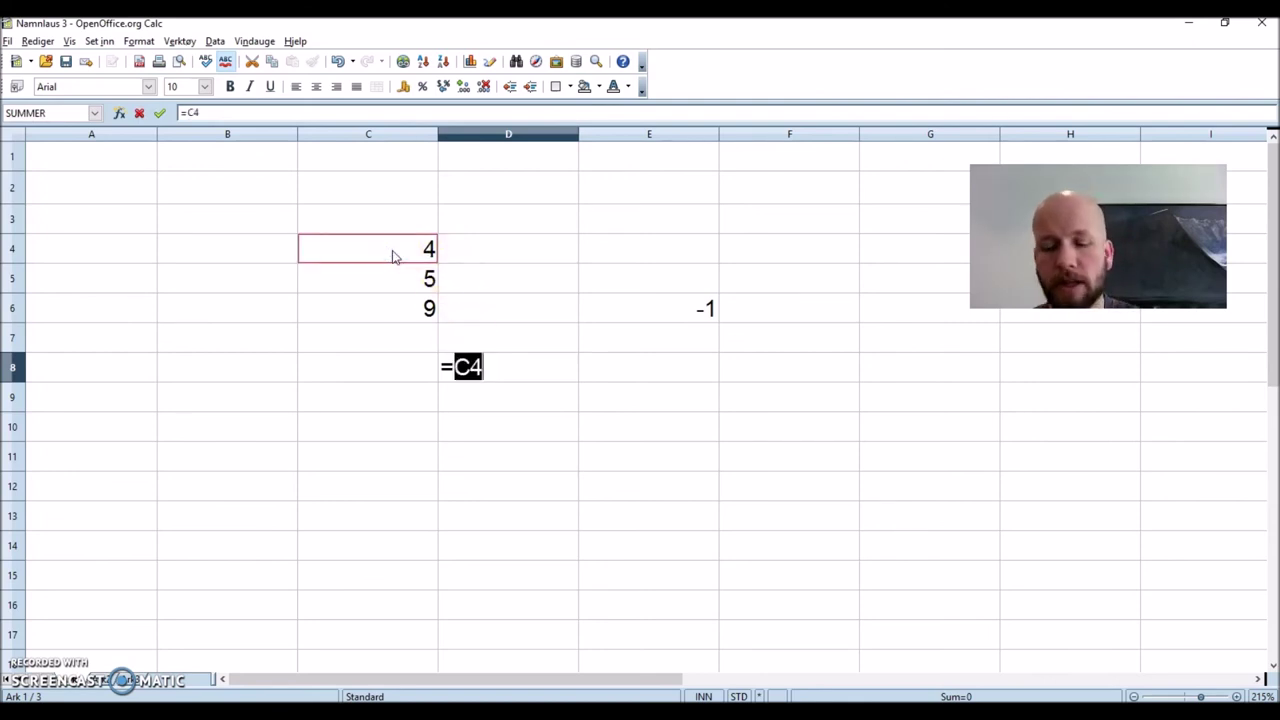
{"action": "type", "text": "*"}
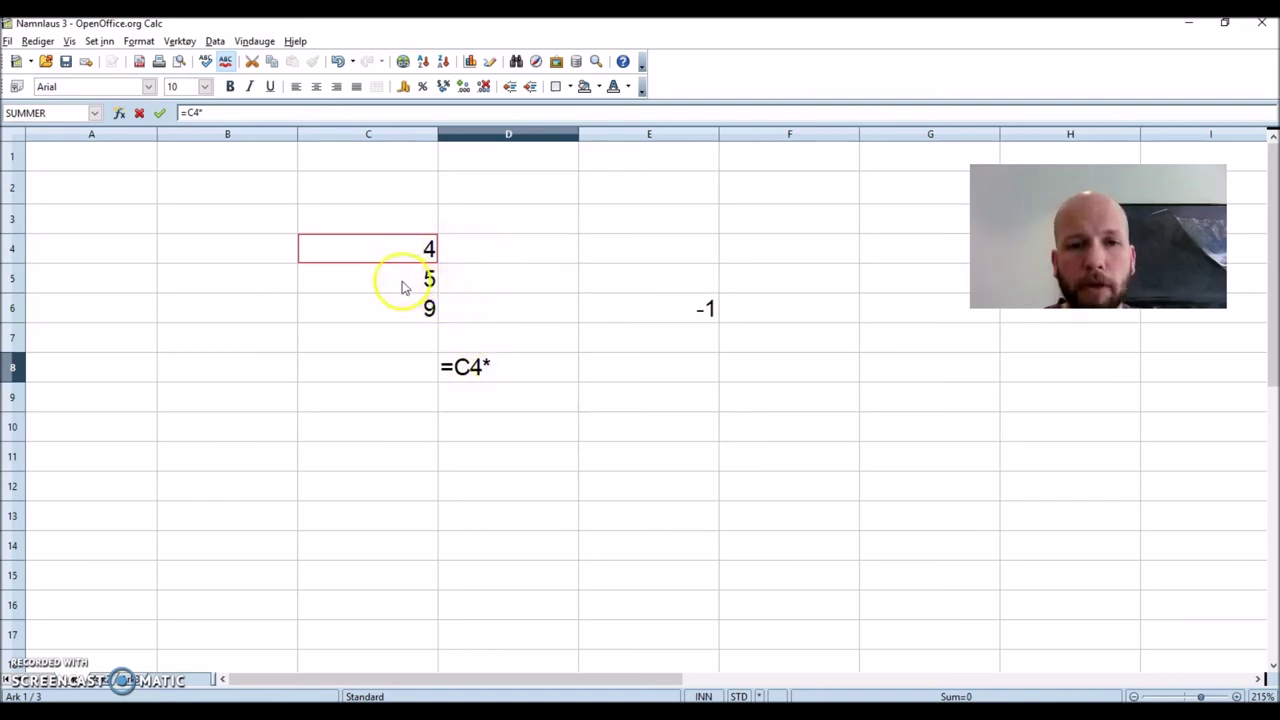
{"action": "left_click", "coordinate": [400, 281]}
{"action": "key", "text": "Return"}
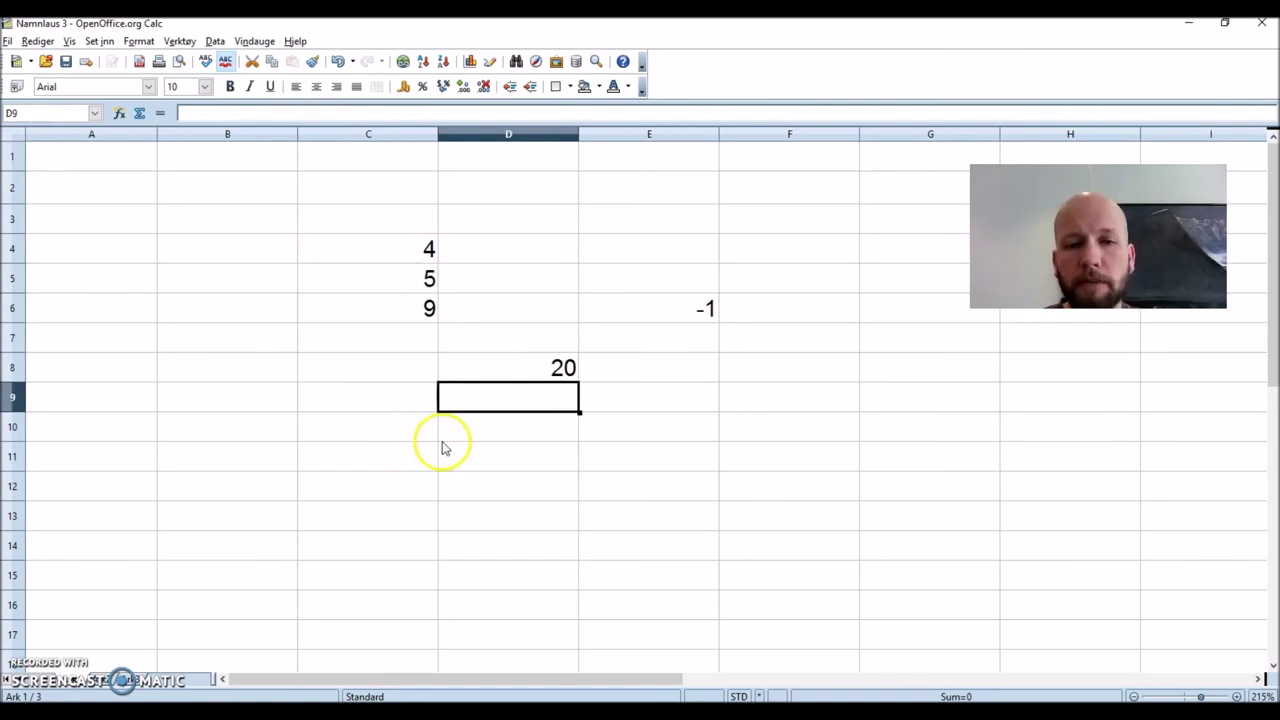
Divide C4 by C5 in cell E8 with the formula =C4/C5.
{"action": "left_click", "coordinate": [701, 372]}
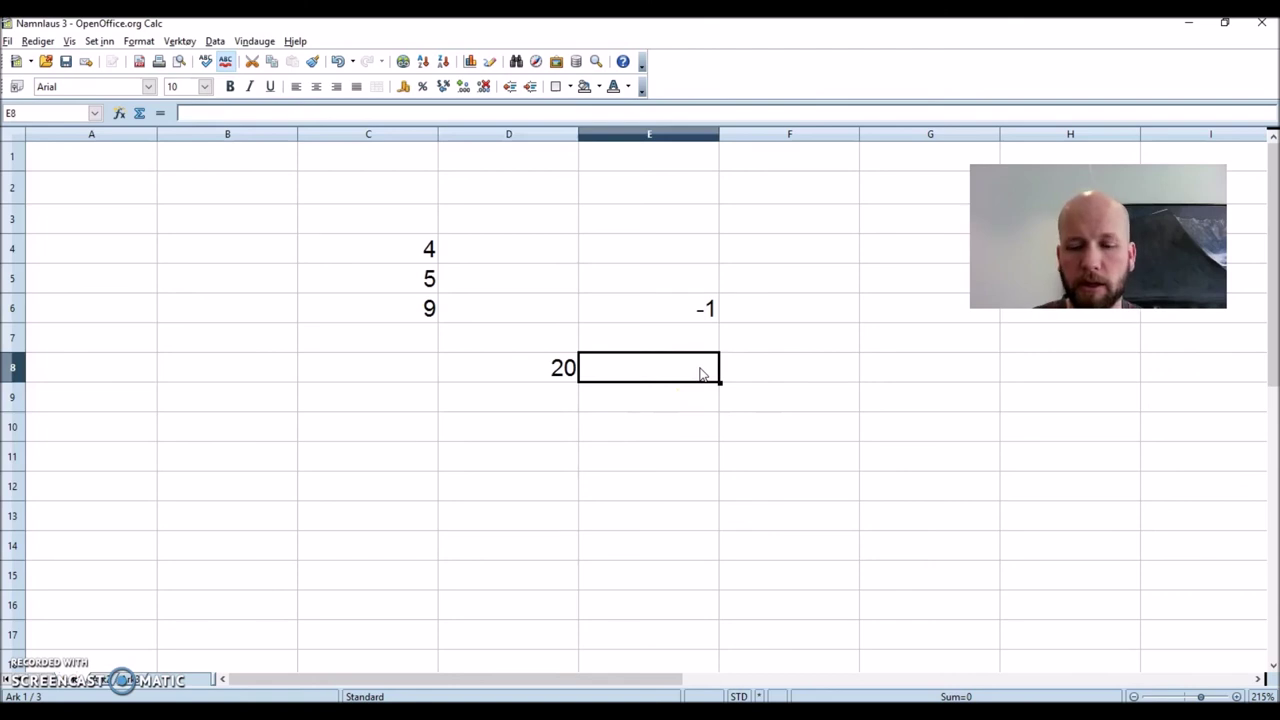
{"action": "type", "text": "="}
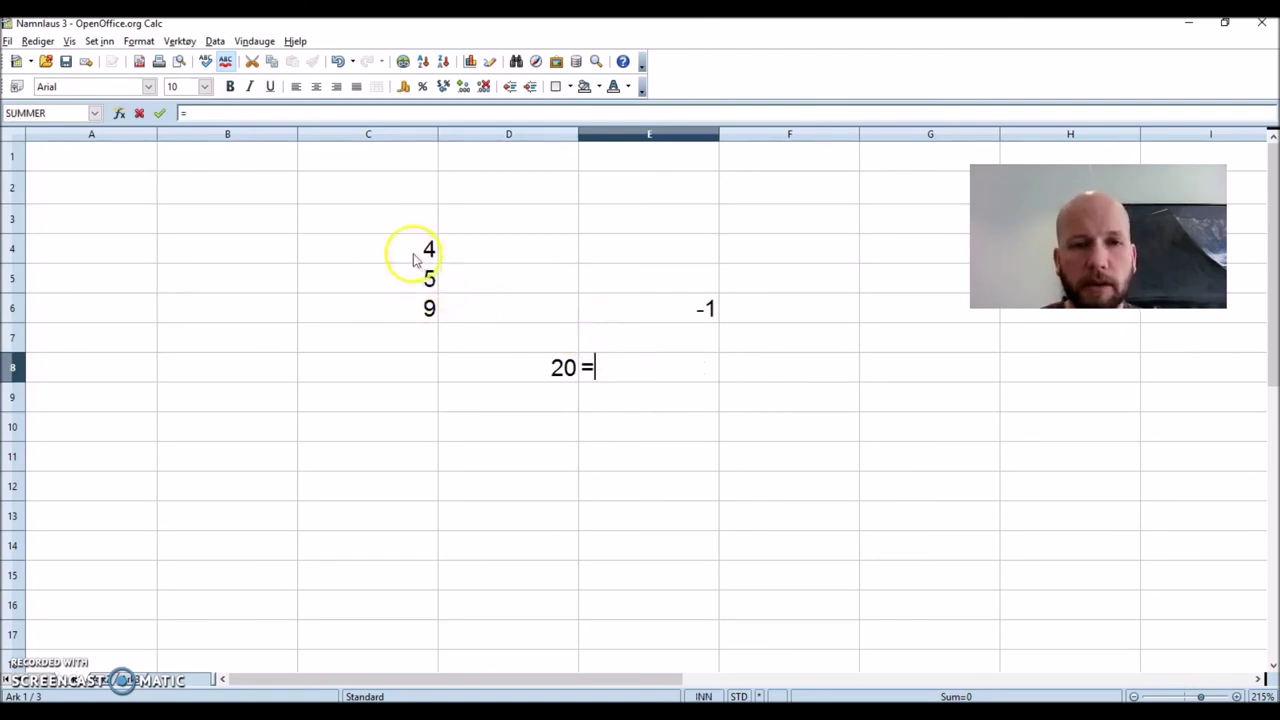
{"action": "left_click", "coordinate": [411, 251]}
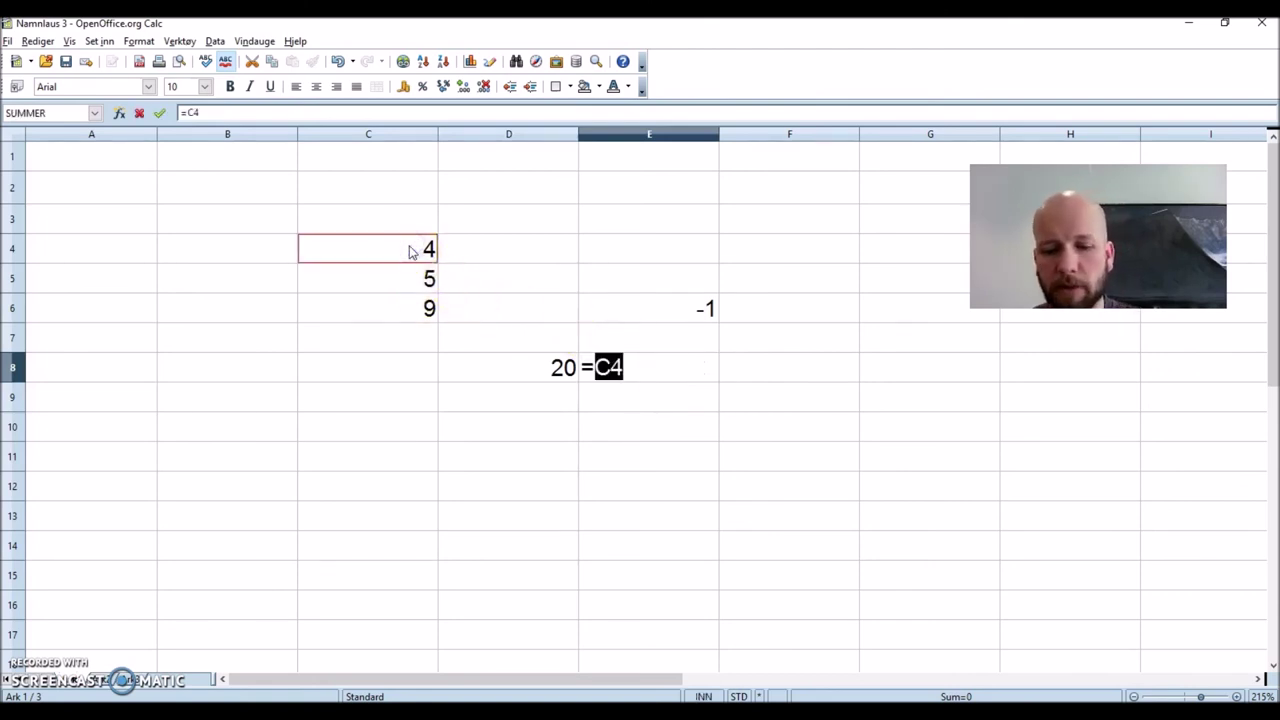
{"action": "type", "text": "/"}
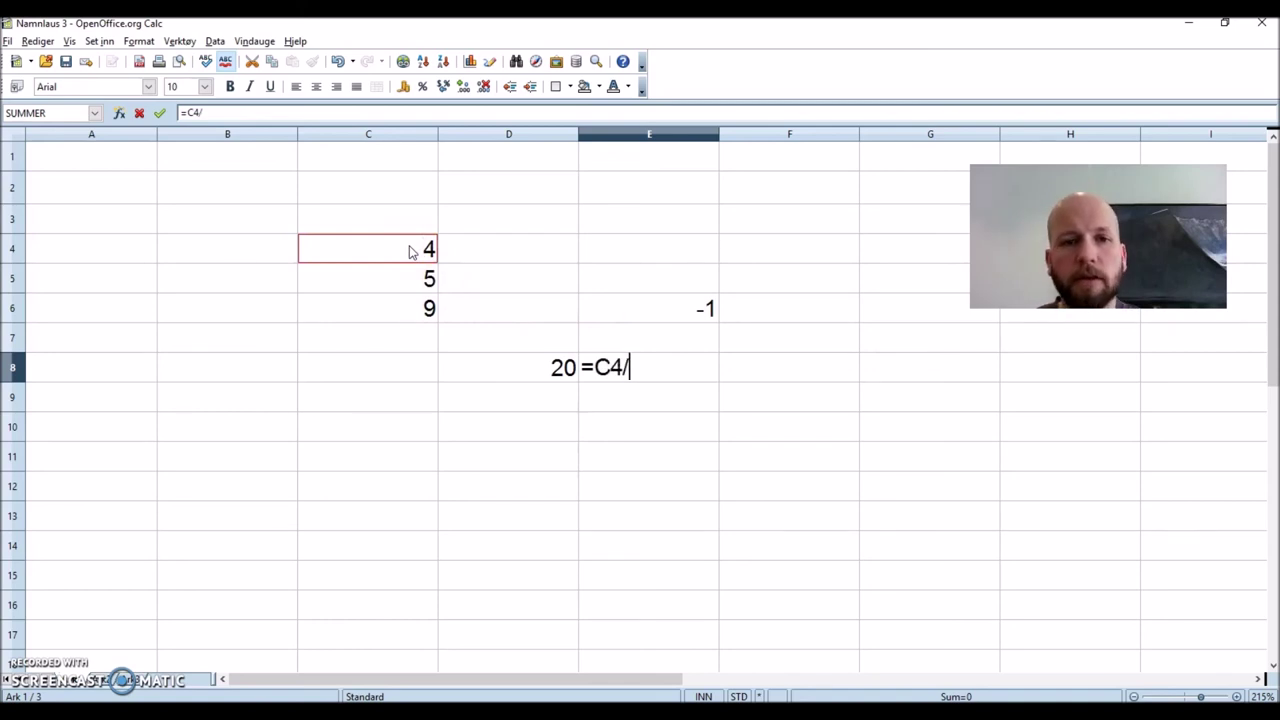
{"action": "left_click", "coordinate": [405, 282]}
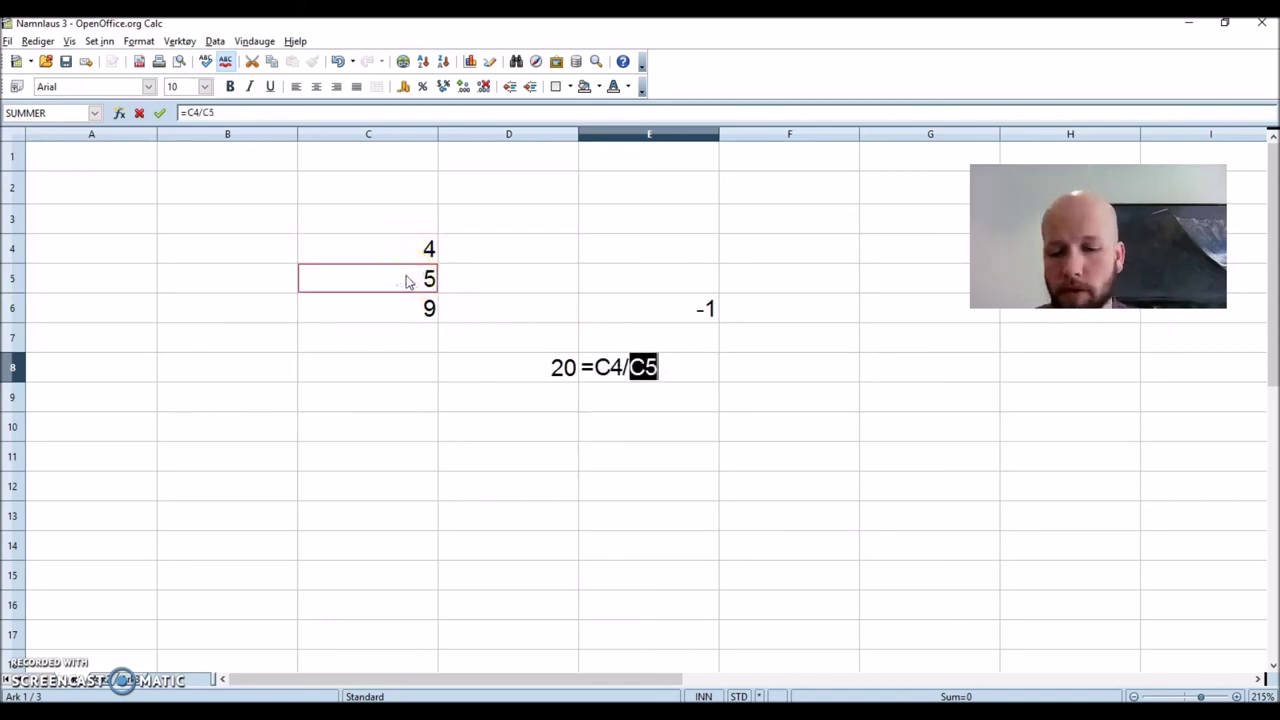
{"action": "key", "text": "Return"}
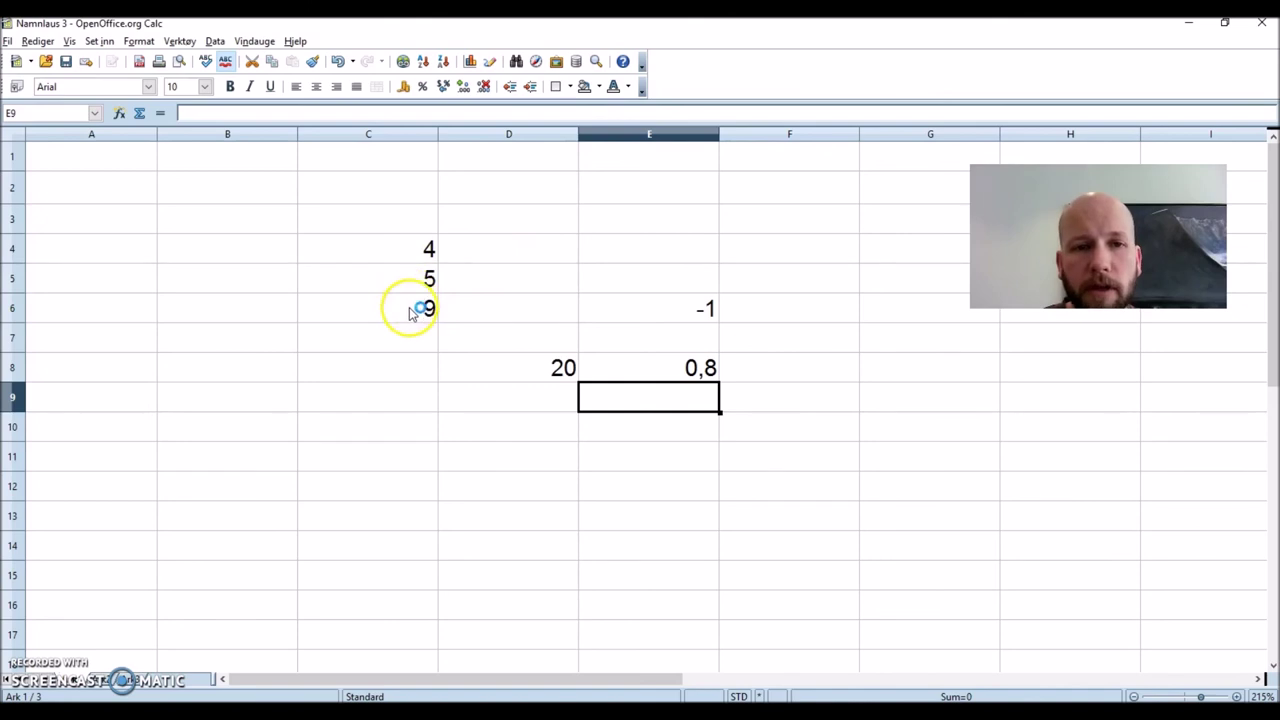
Review the four calculation cells C6, E6, D8 and E8 one after another.
{"action": "left_click", "coordinate": [409, 306]}
{"action": "left_click", "coordinate": [682, 313]}
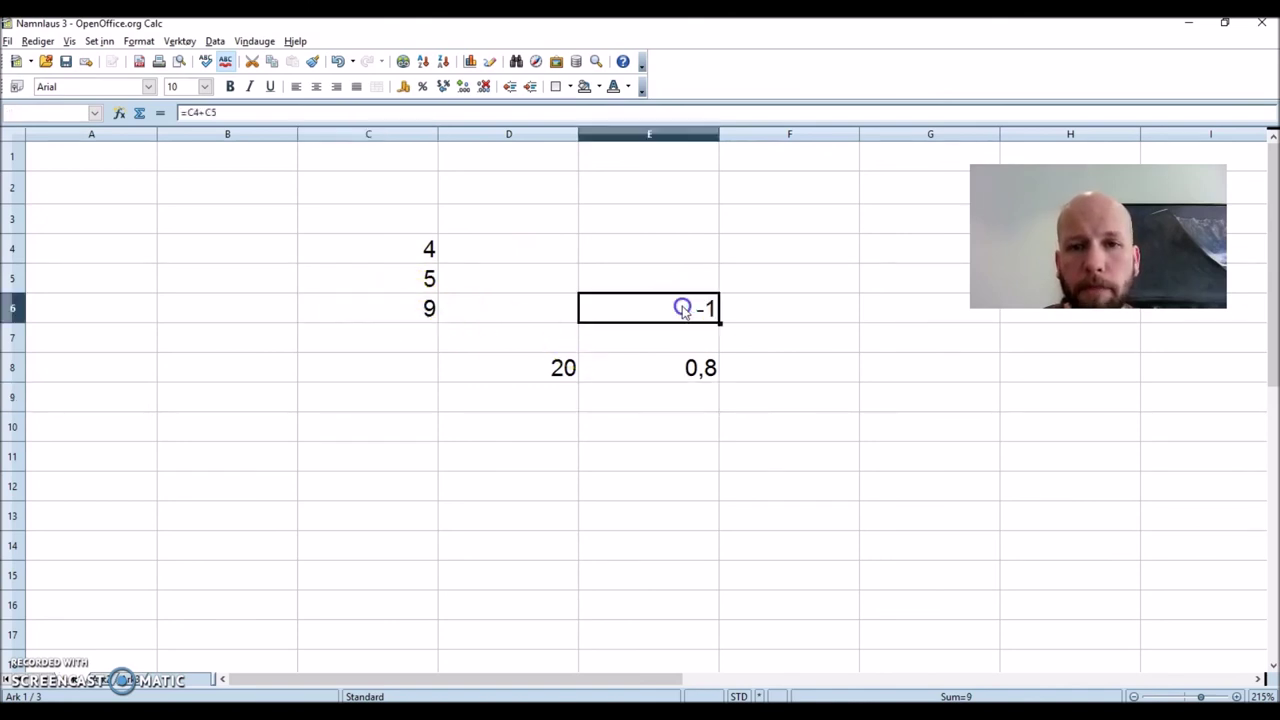
{"action": "left_click", "coordinate": [542, 369]}
{"action": "left_click", "coordinate": [665, 374]}
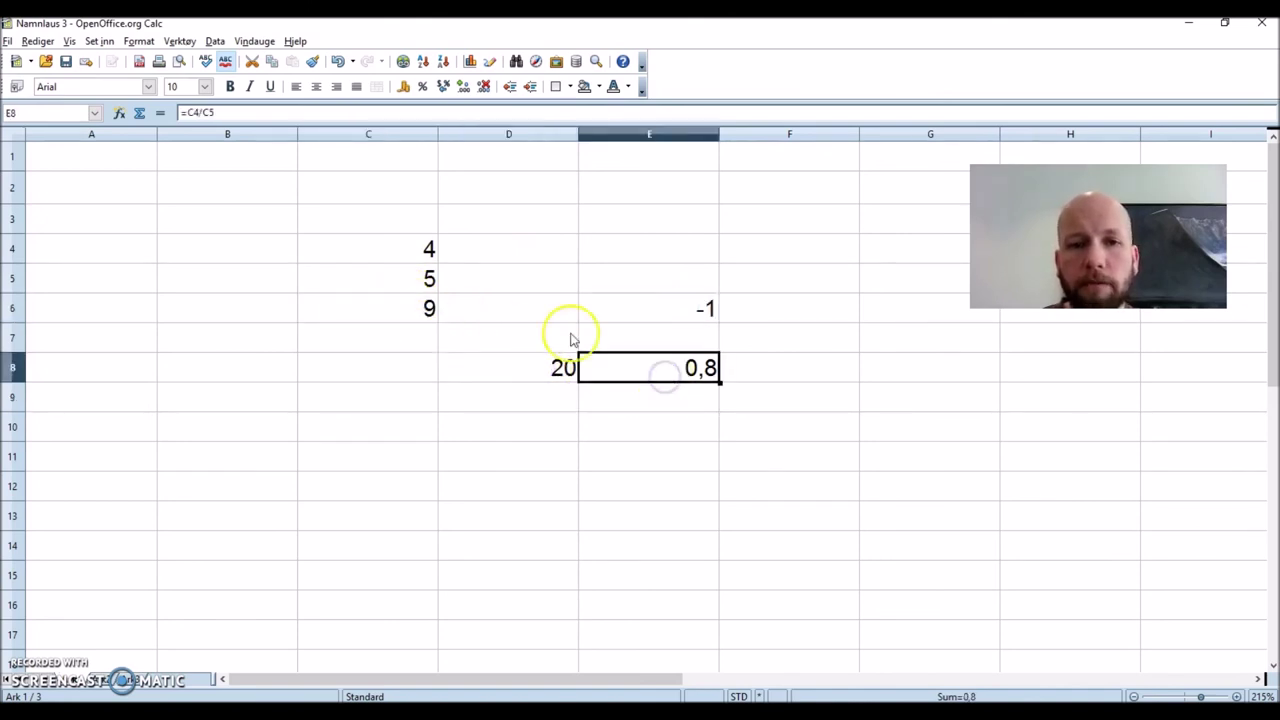
Change the number in cell C4 to 2 and check the division result in cell E8.
{"action": "left_click", "coordinate": [394, 252]}
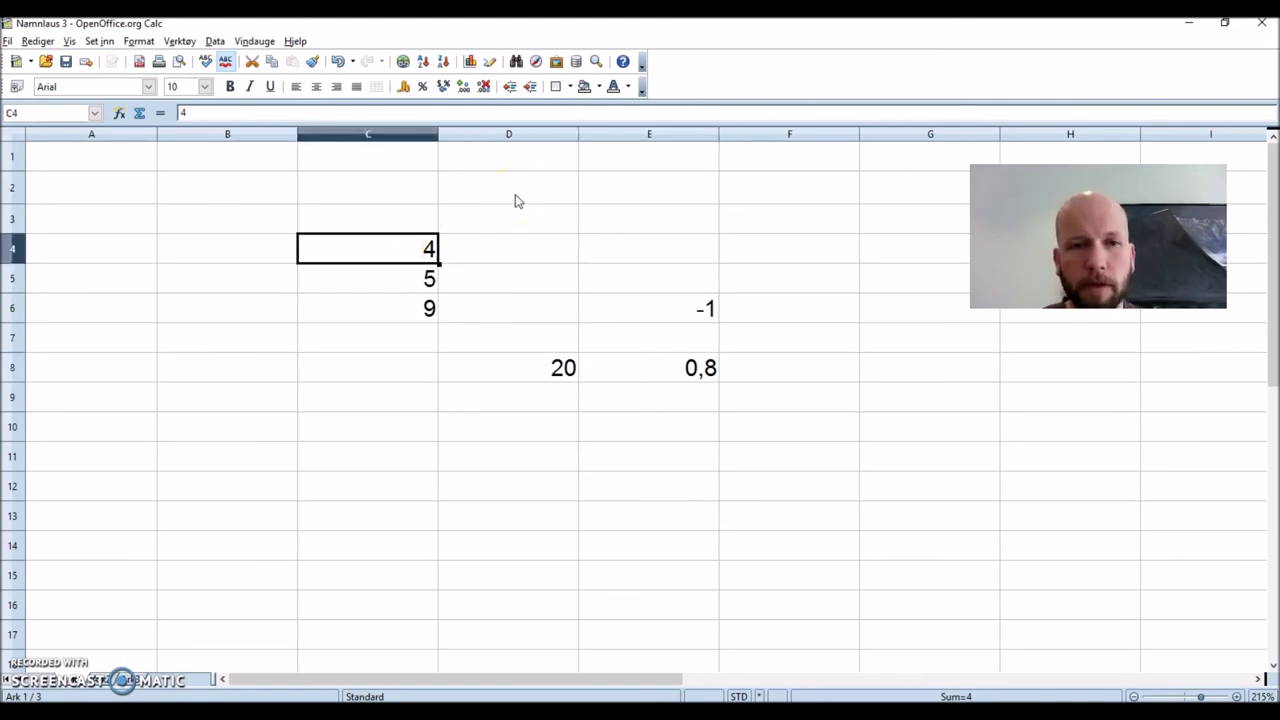
{"action": "type", "text": "2"}
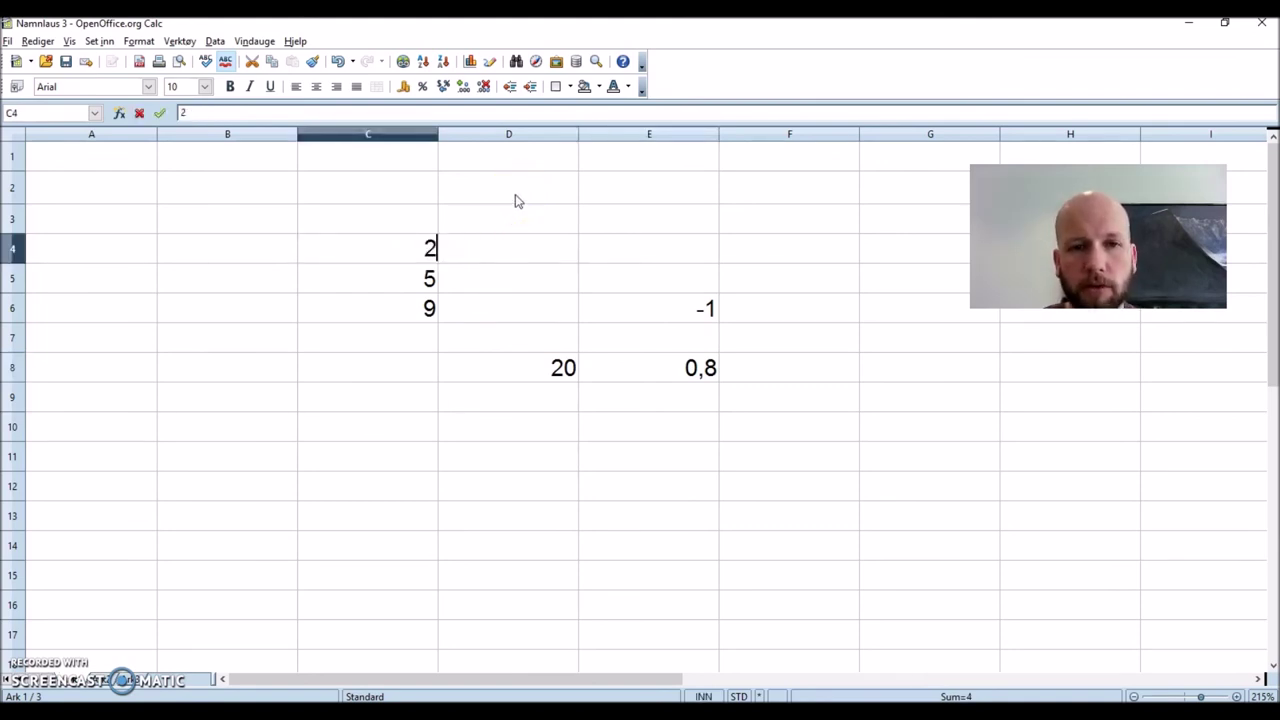
{"action": "key", "text": "Return"}
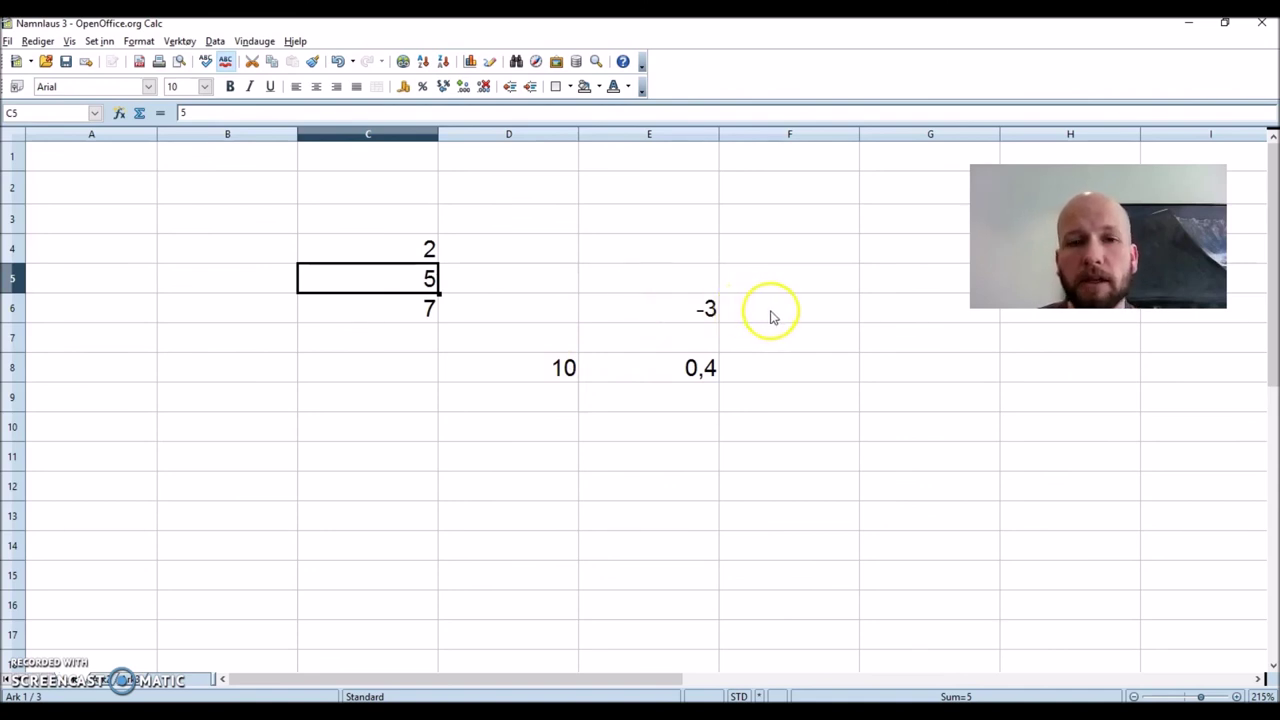
{"action": "left_click", "coordinate": [686, 368]}
{"action": "left_click", "coordinate": [820, 369]}
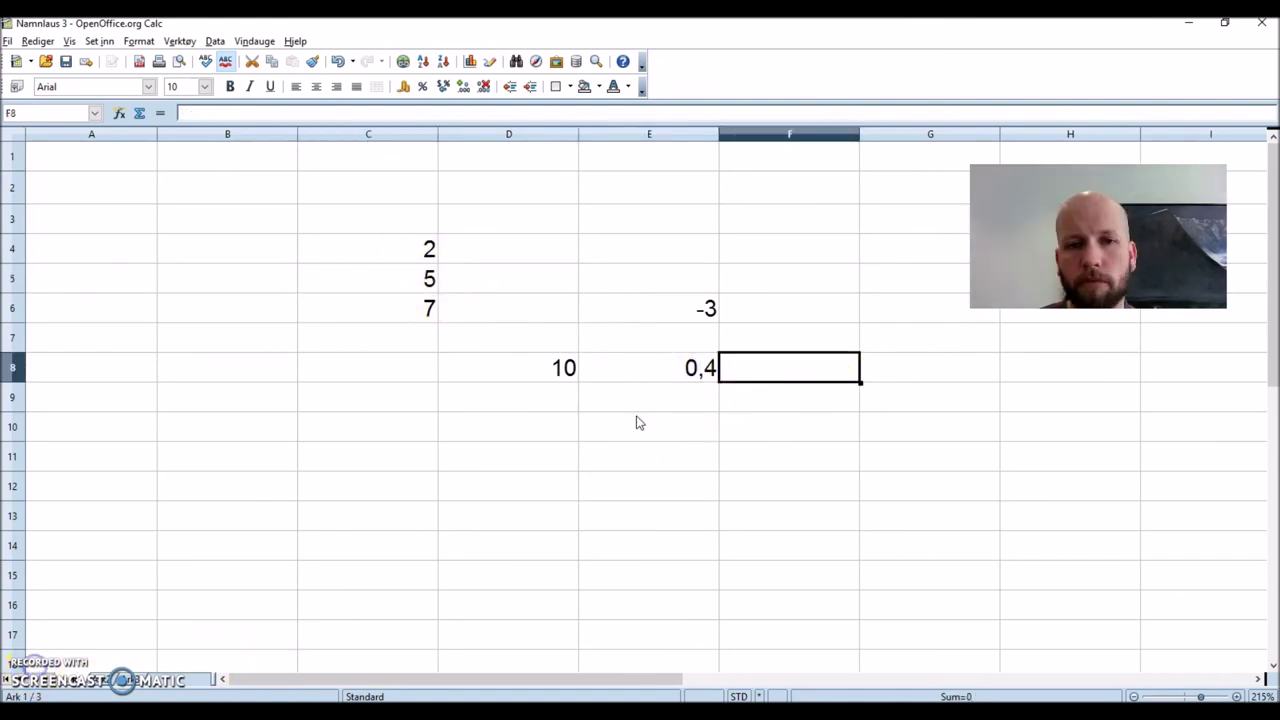
Label the results in column E with "Subtraksjon" in cell E5 and "Divisjon" in cell E7.
{"action": "left_click", "coordinate": [627, 280]}
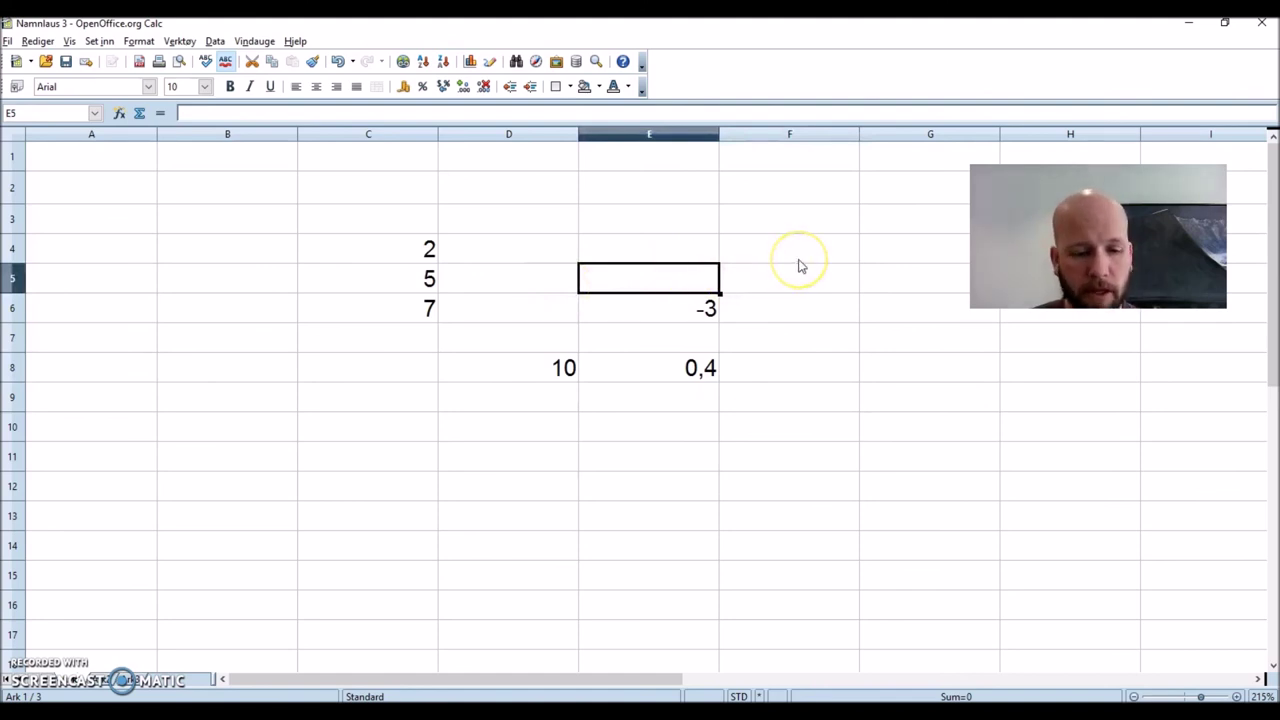
{"action": "type", "text": "Sub"}
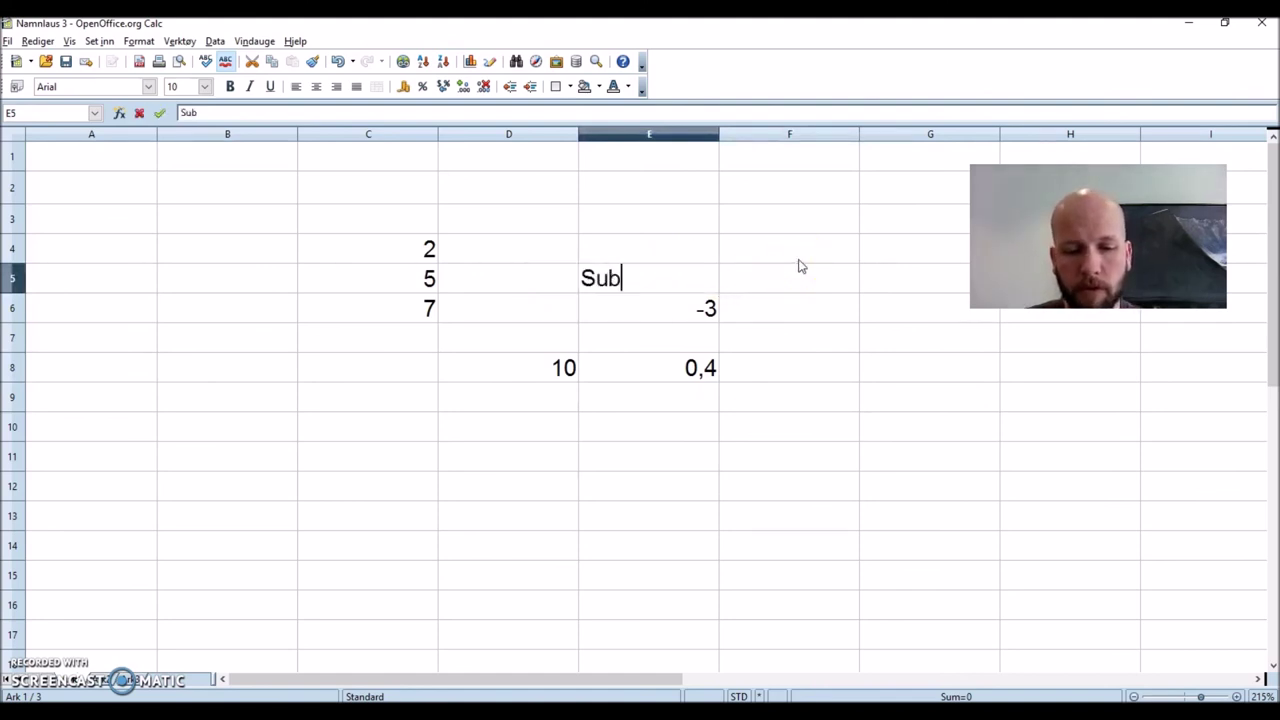
{"action": "type", "text": "traksjon"}
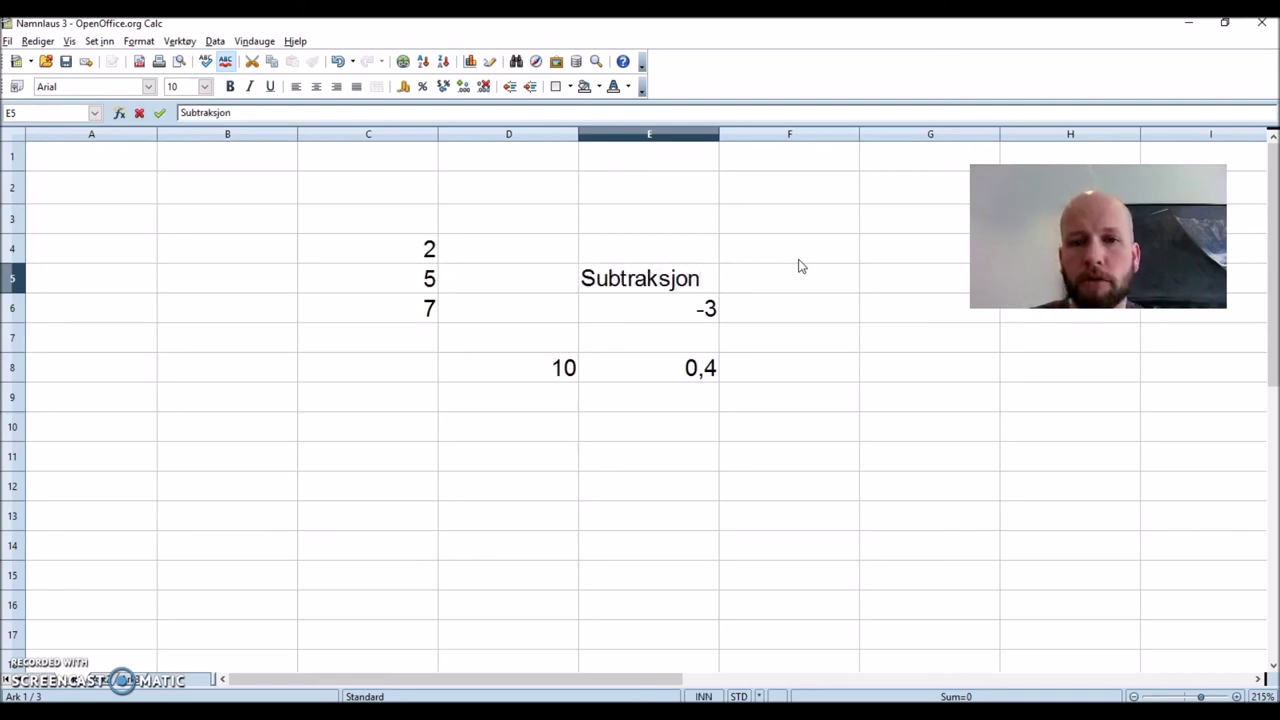
{"action": "key", "text": "Return"}
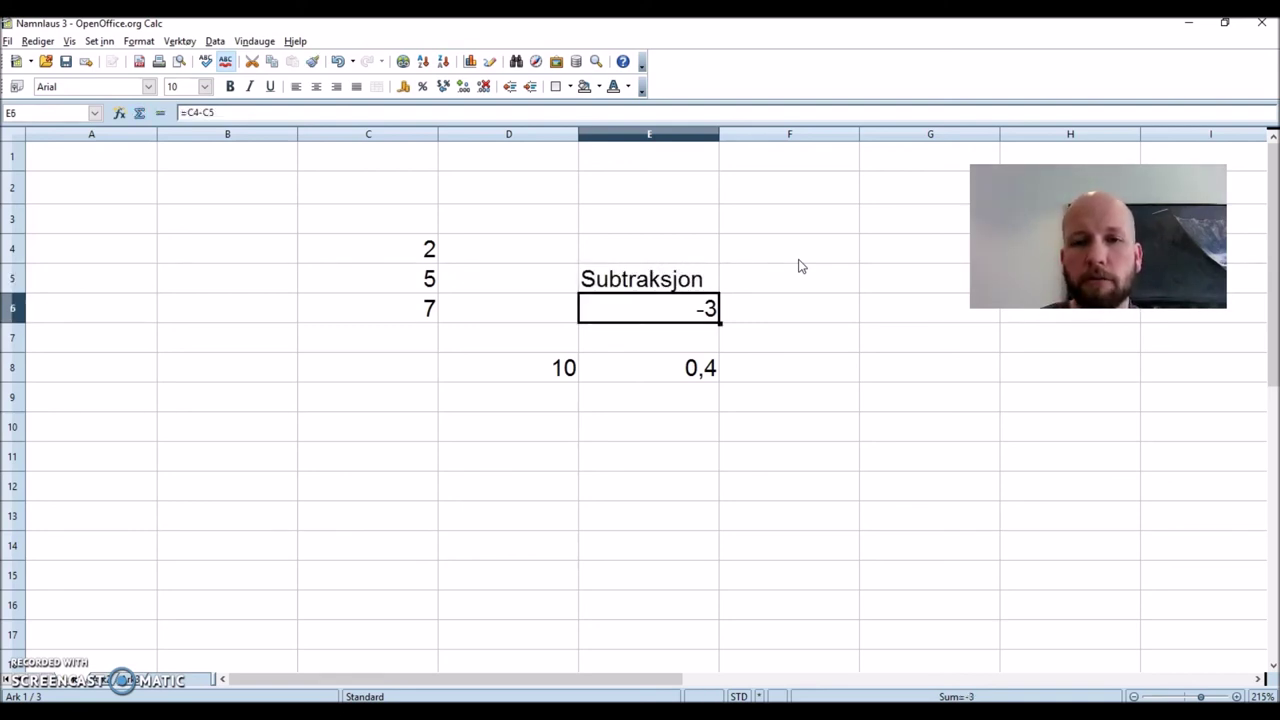
{"action": "key", "text": "Return"}
{"action": "type", "text": "Divisjon"}
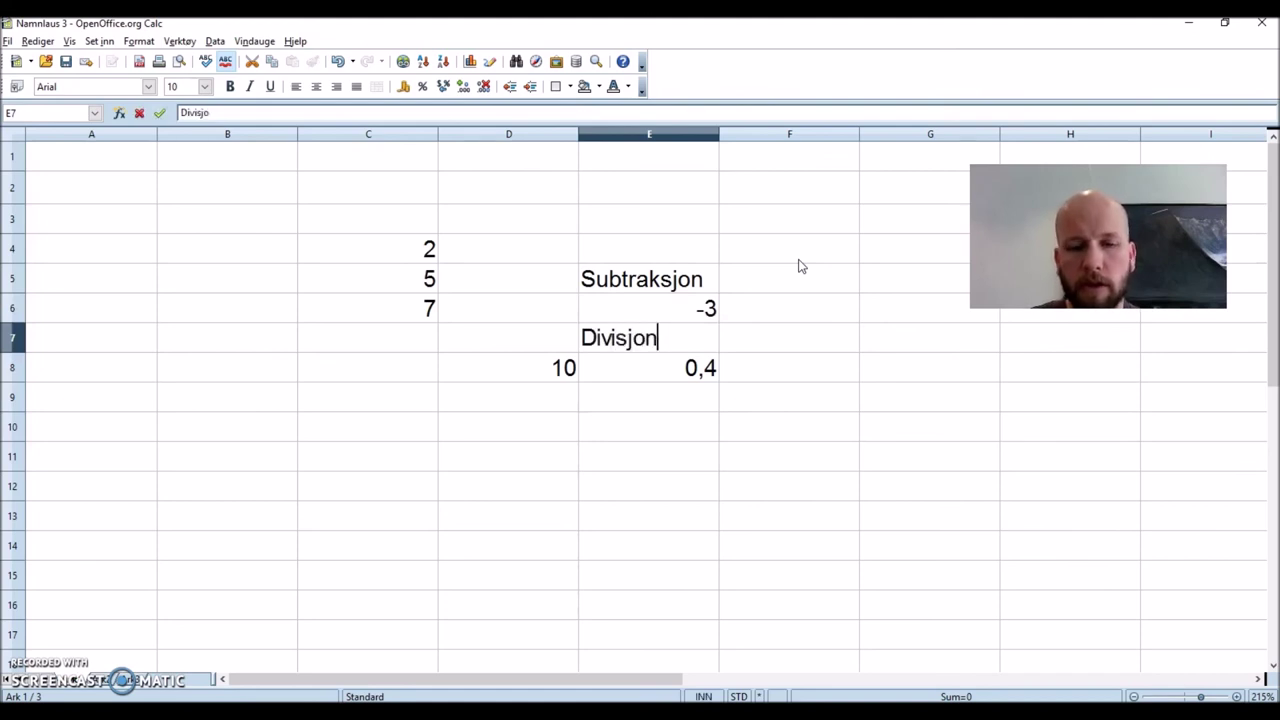
{"action": "key", "text": "Return"}
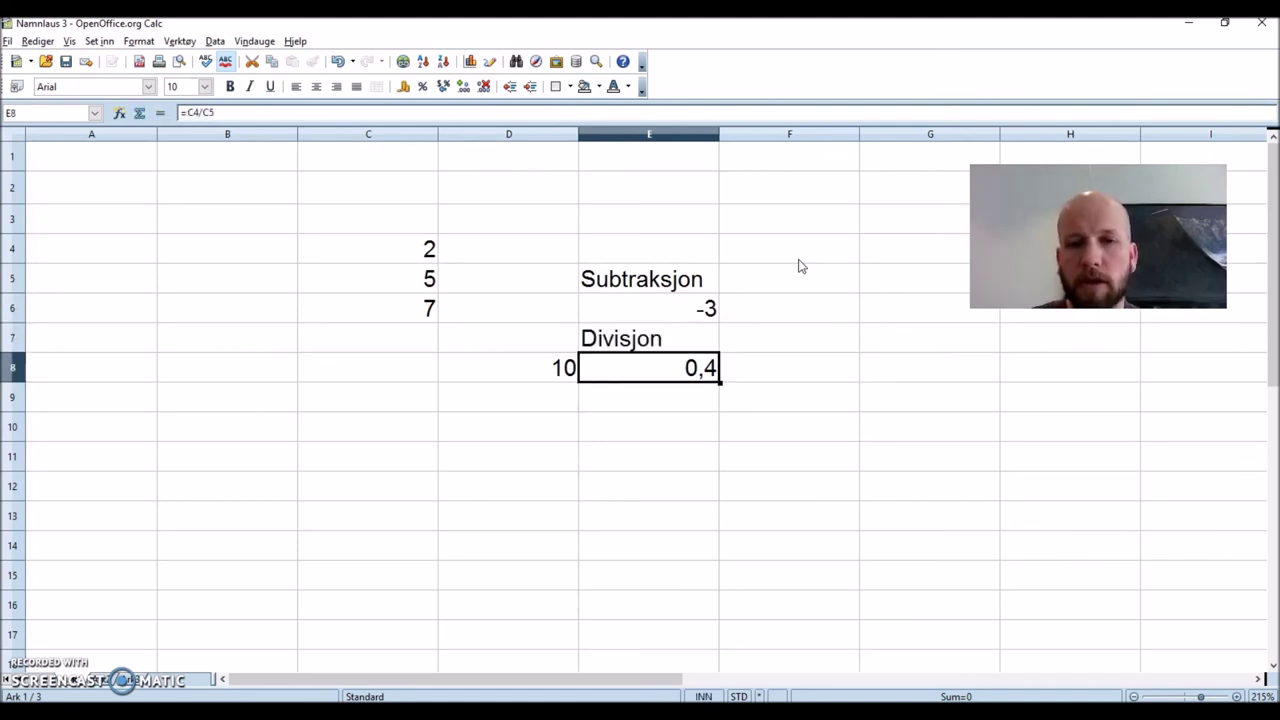
Enter the label "Multiplikasjon" in cell D7, above the product.
{"action": "key", "text": "Up"}
{"action": "key", "text": "Left"}
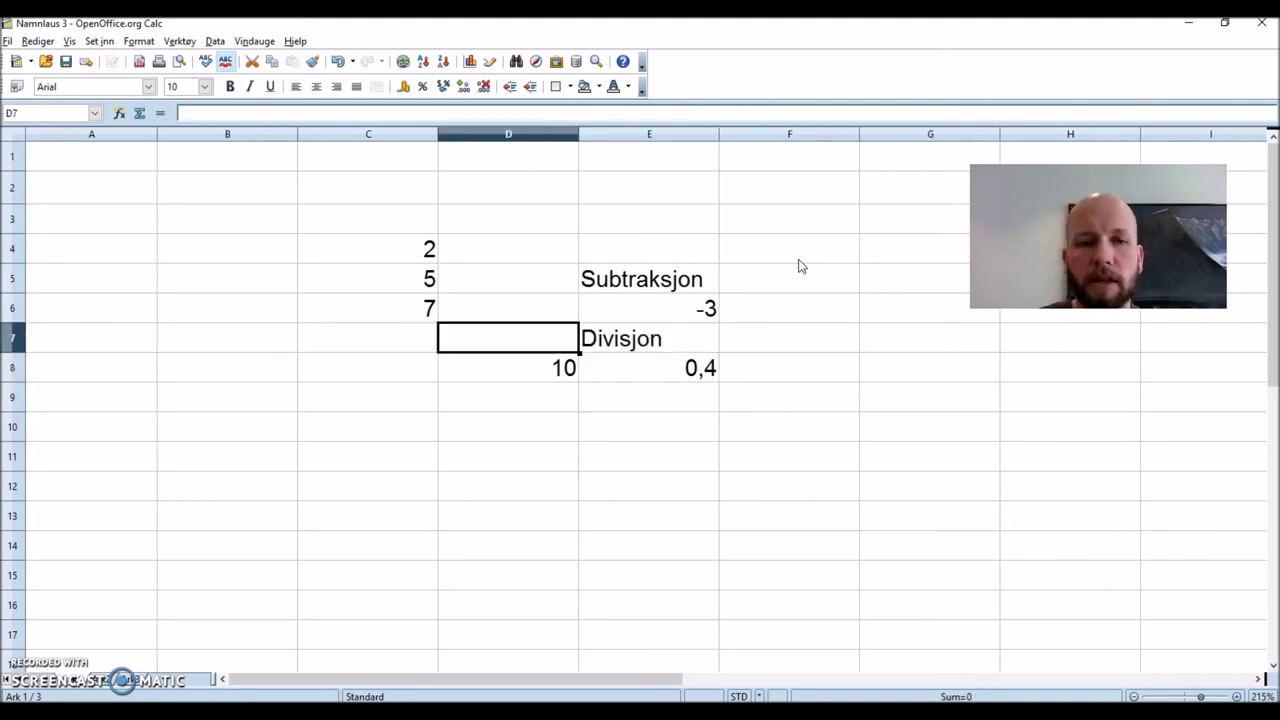
{"action": "type", "text": "Multi"}
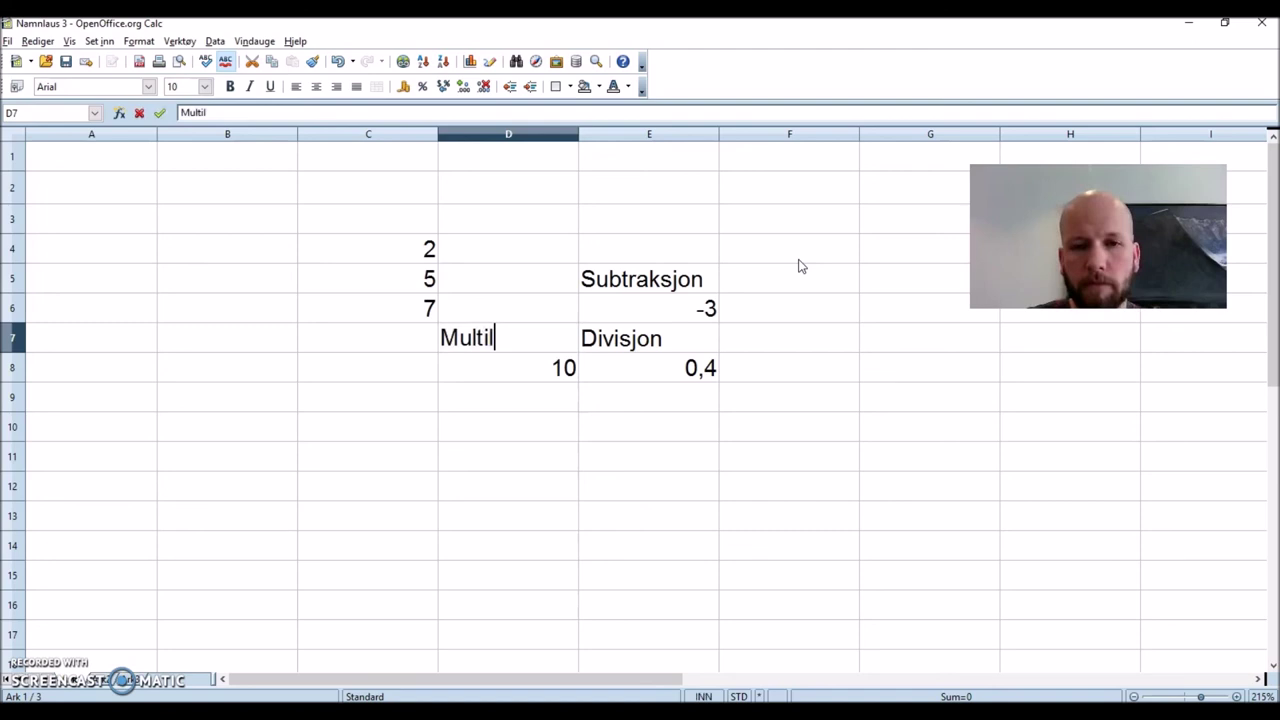
{"action": "type", "text": "plikasjon"}
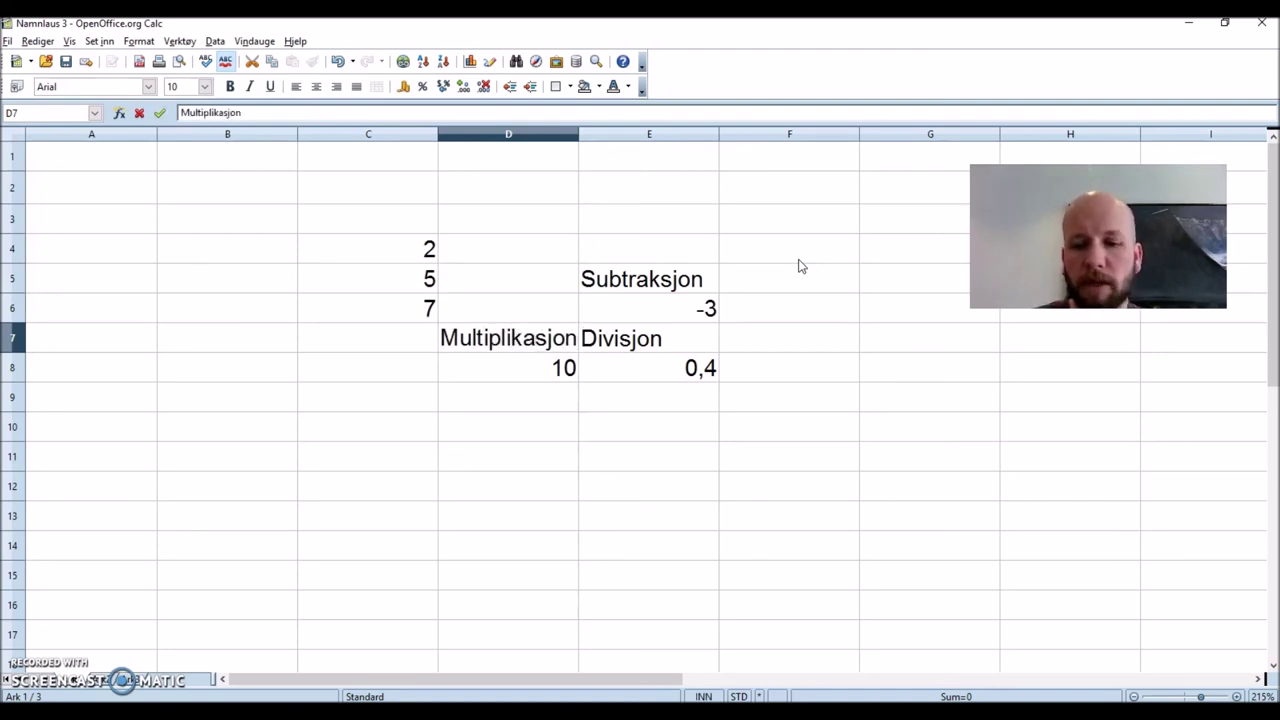
{"action": "key", "text": "Return"}
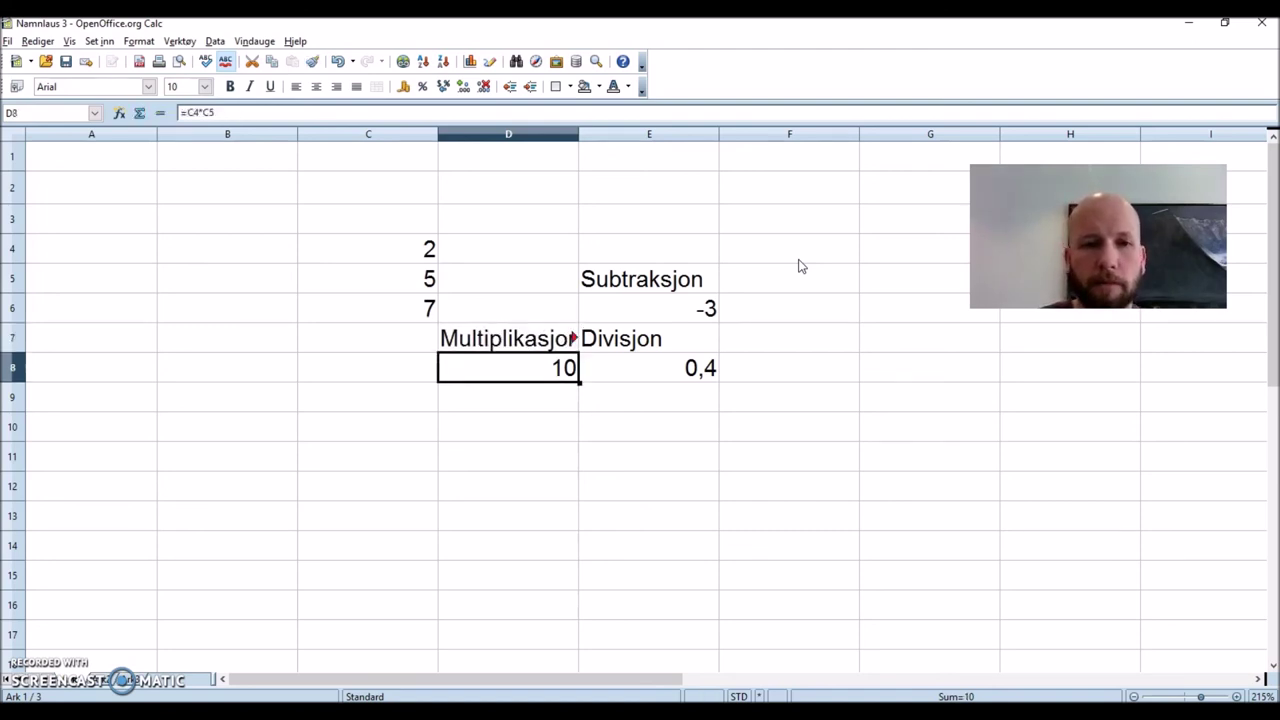
Enter the label "Addisjon" in cell B6 beside the sum, then select the empty cell D10.
{"action": "key", "text": "Left"}
{"action": "key", "text": "Left"}
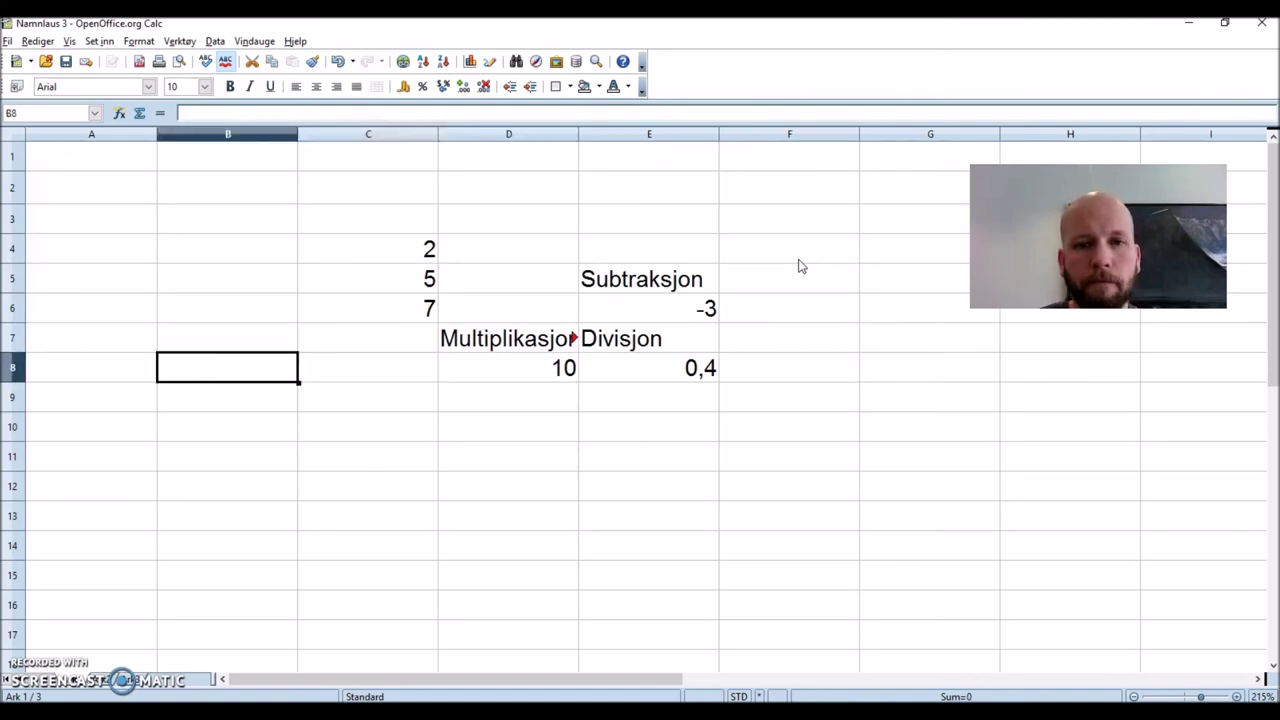
{"action": "key", "text": "Up"}
{"action": "key", "text": "Up"}
{"action": "type", "text": "Addisjon"}
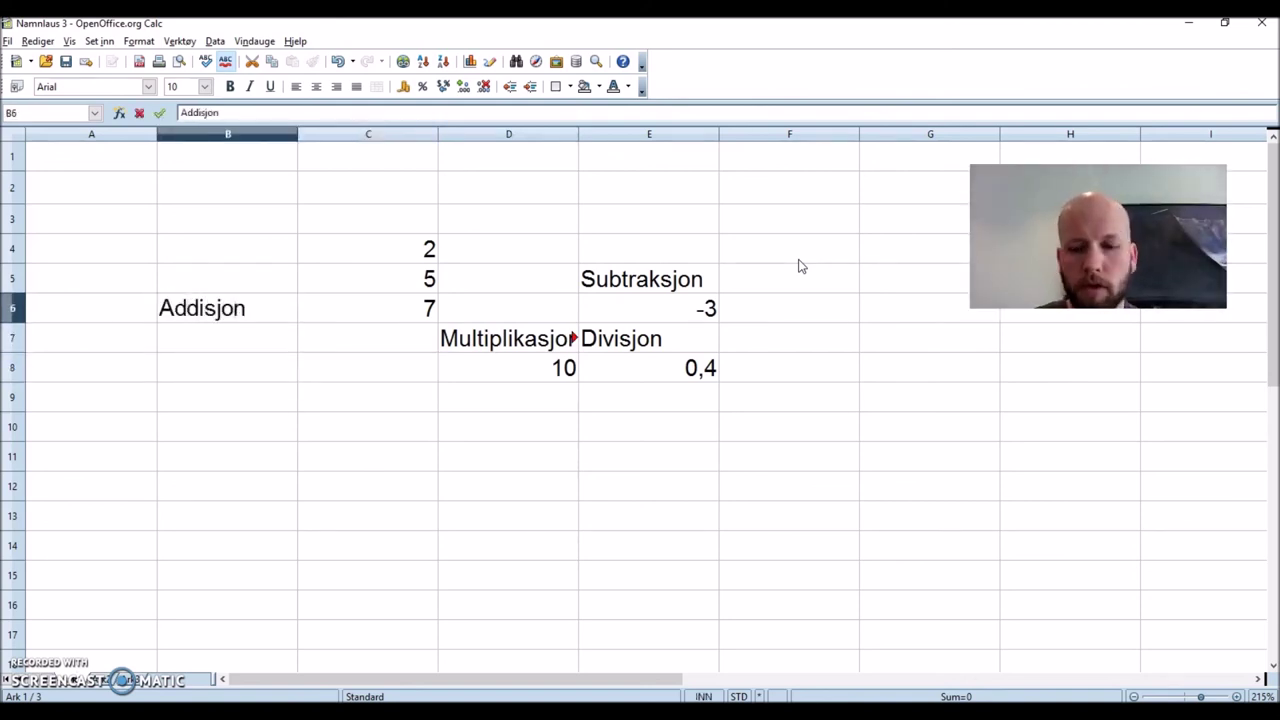
{"action": "key", "text": "Return"}
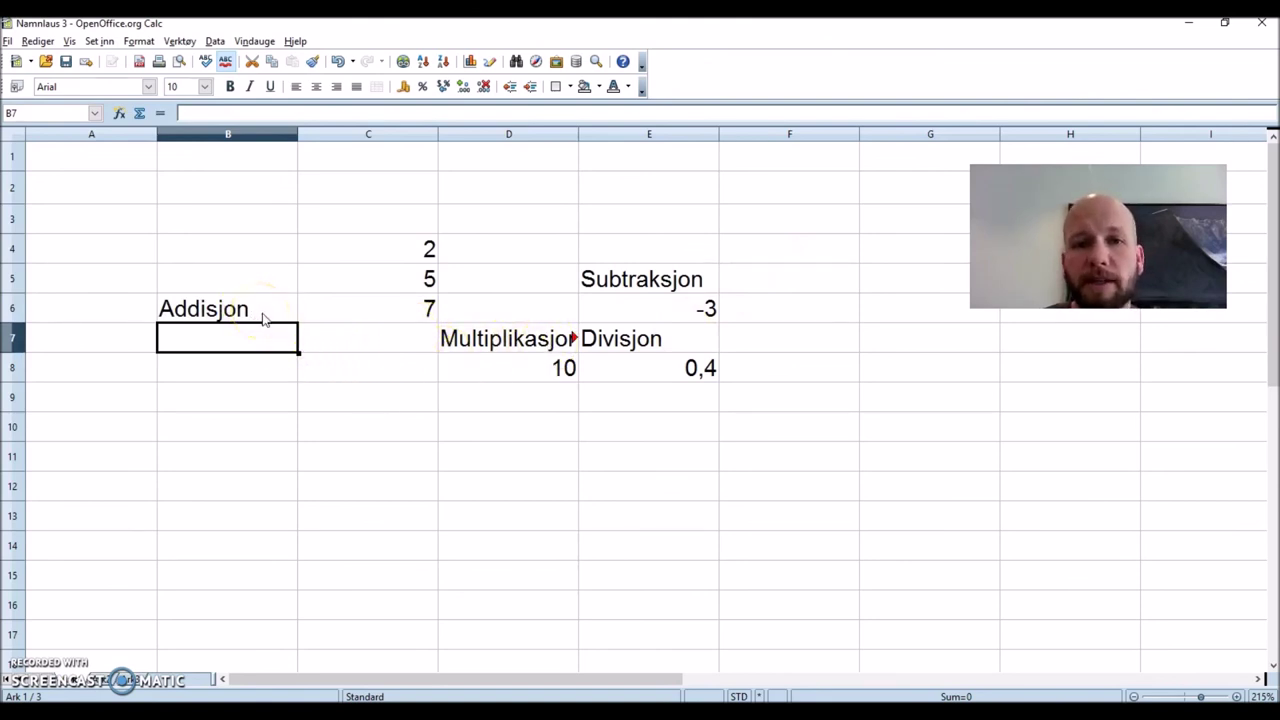
{"action": "left_click", "coordinate": [503, 425]}
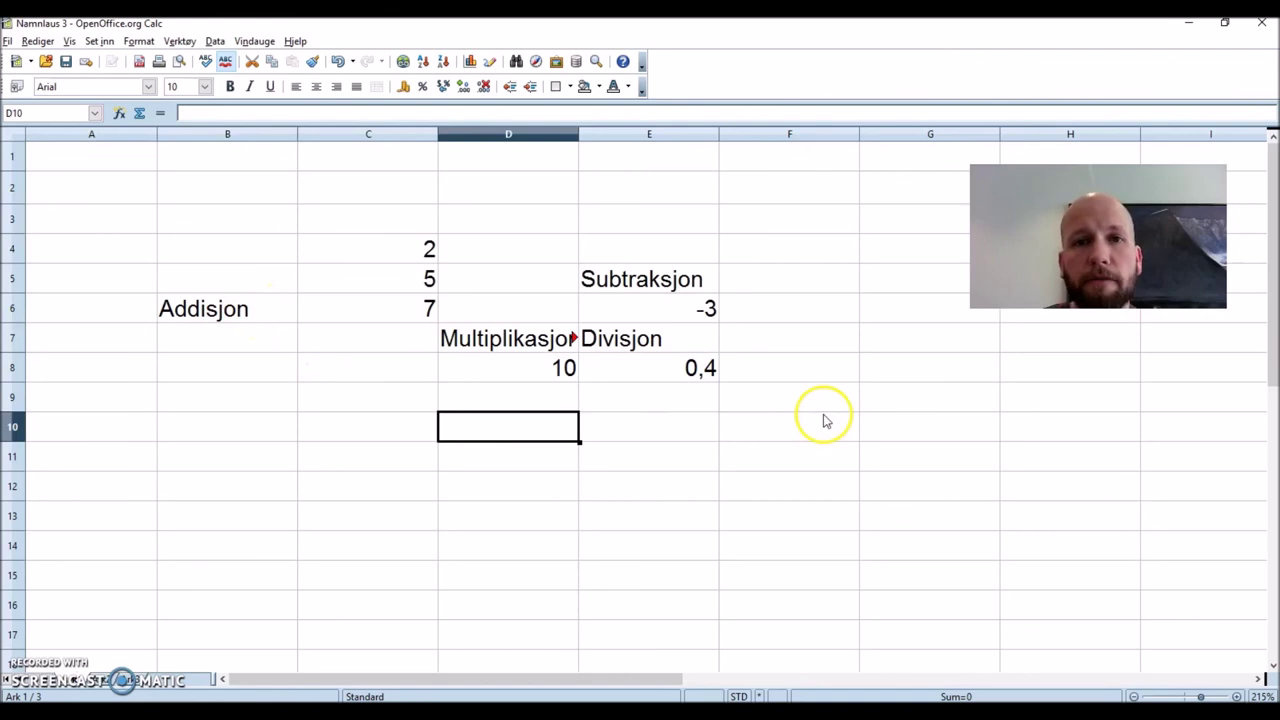